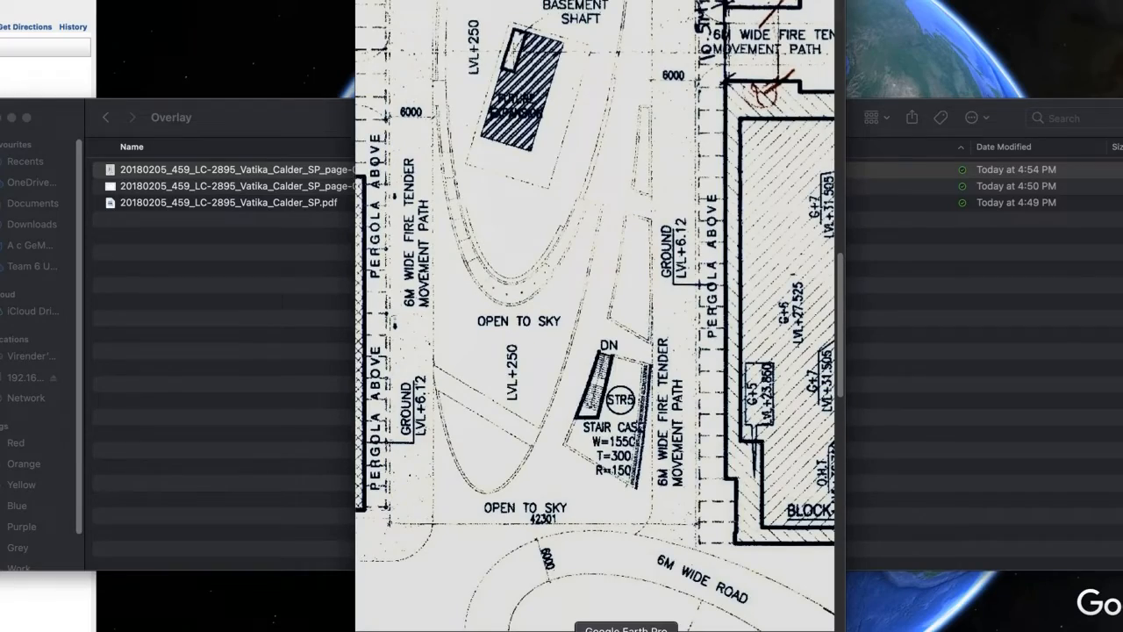
Examine the site plan's shaded western blocks and the eastern blocks, including their roads, setback lines and boundary dimensions.
scroll(595, 315, "left", 10)
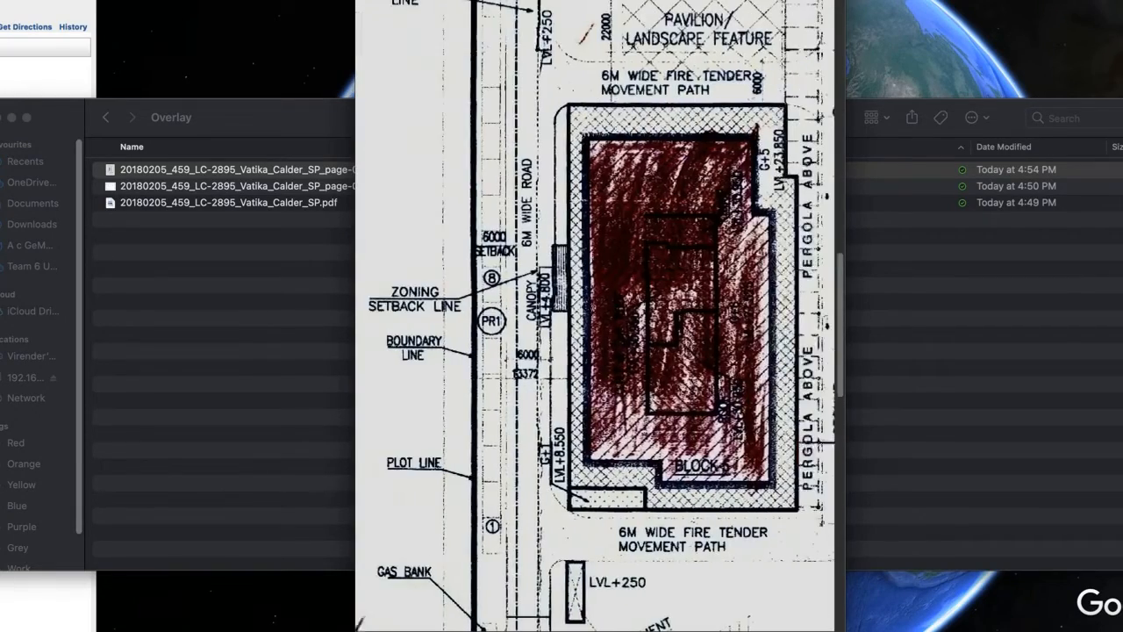
scroll(595, 316, "right", 1)
scroll(595, 315, "right", 2)
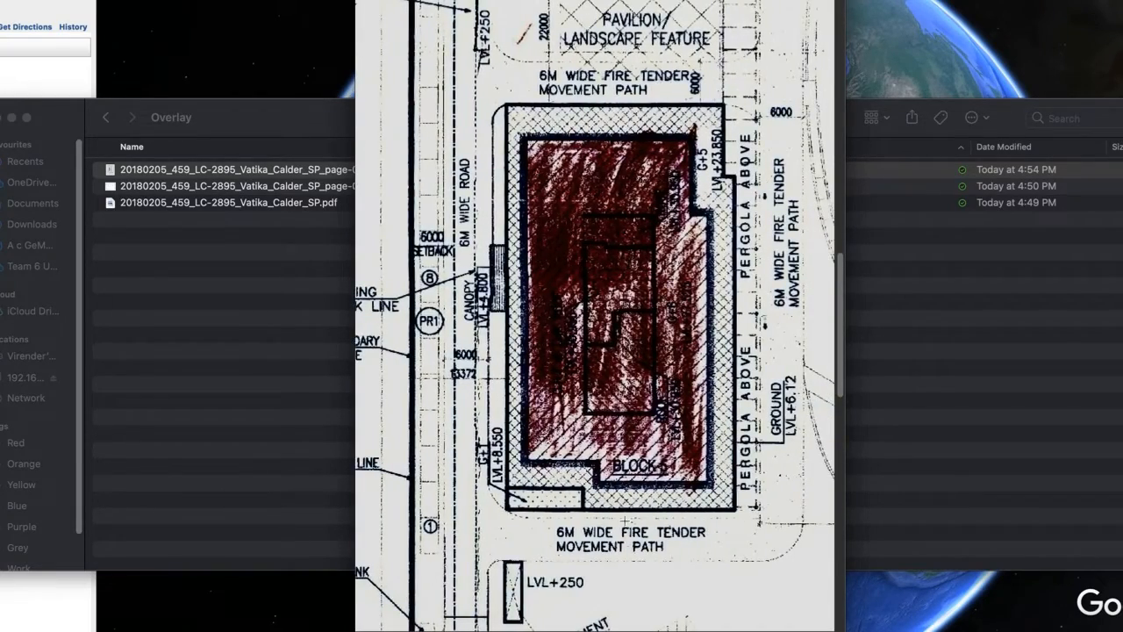
scroll(624, 520, "up", 5)
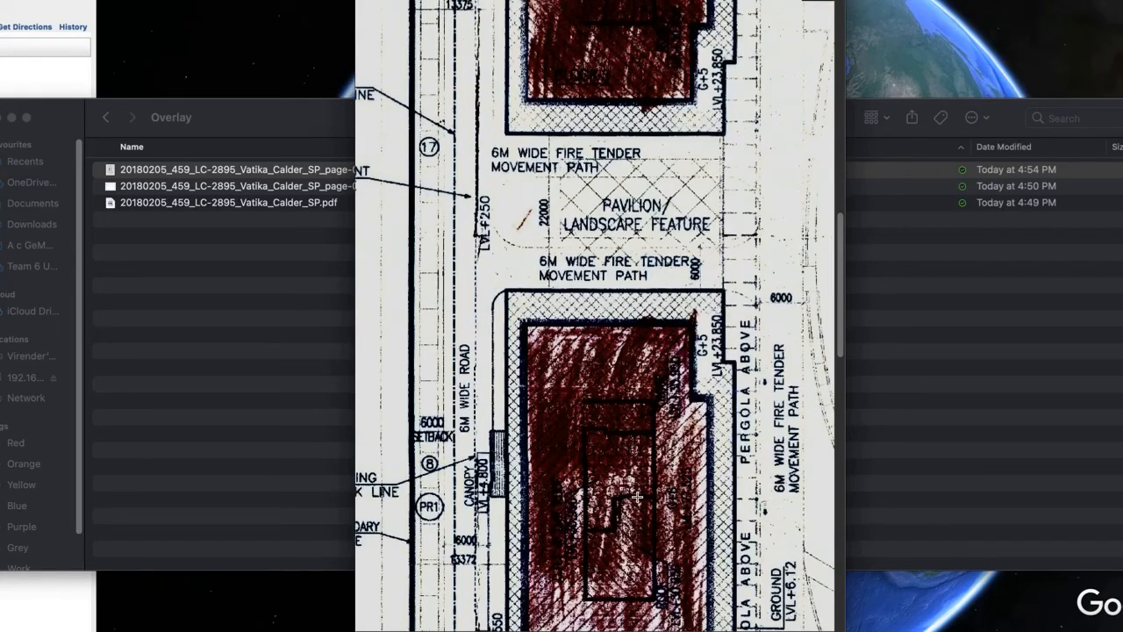
scroll(637, 496, "up", 3)
scroll(595, 316, "up", 2)
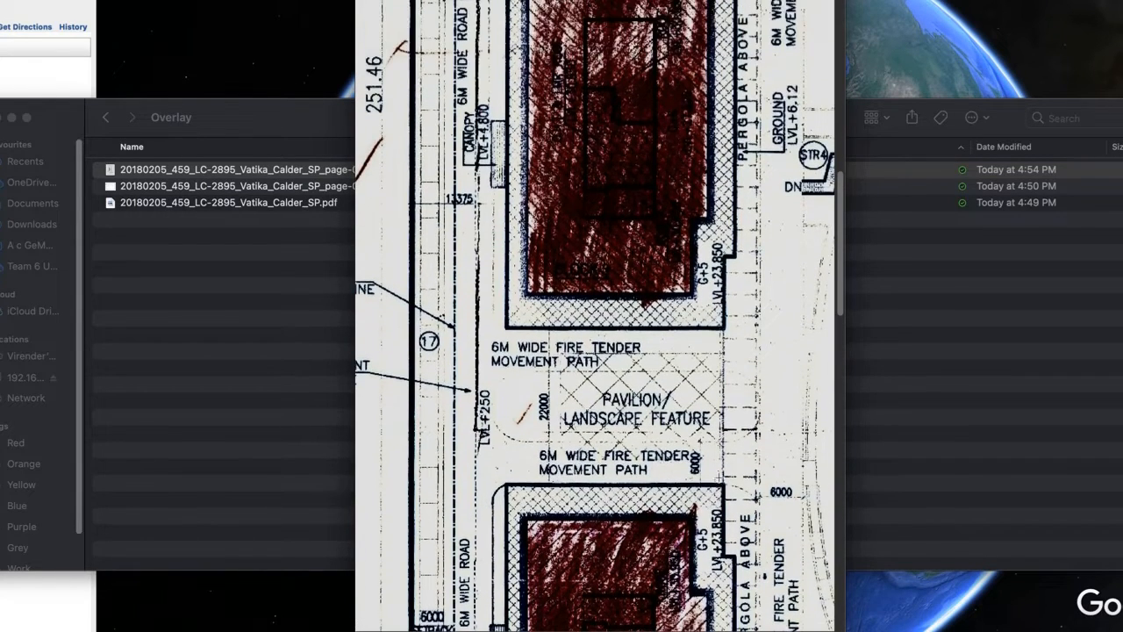
scroll(707, 329, "up", 2)
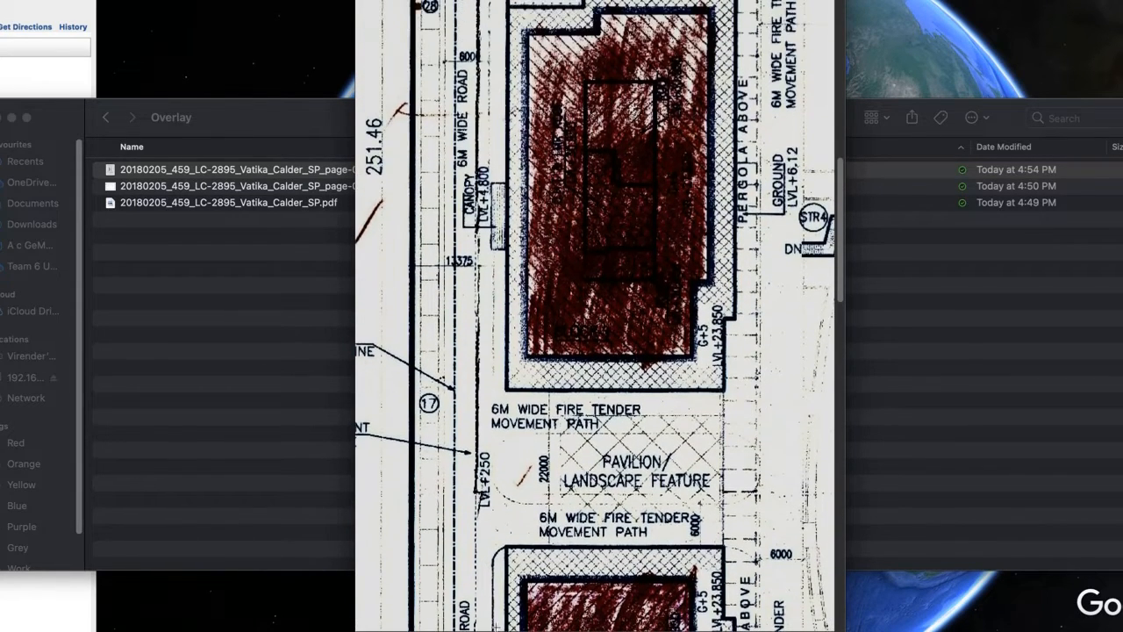
scroll(595, 316, "right", 12)
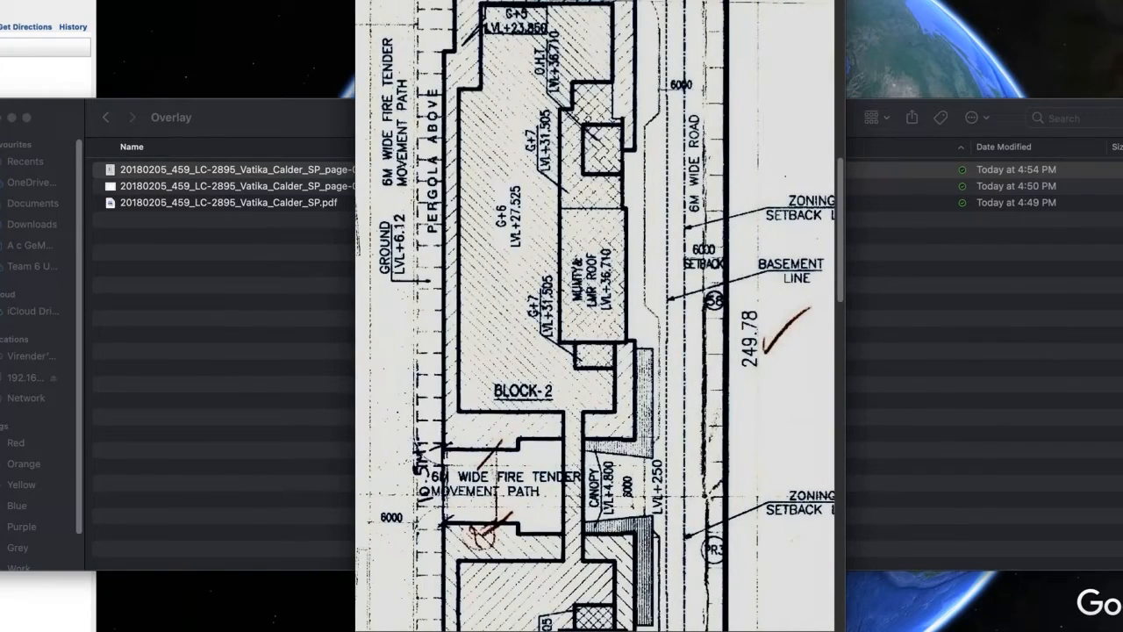
scroll(595, 316, "left", 1)
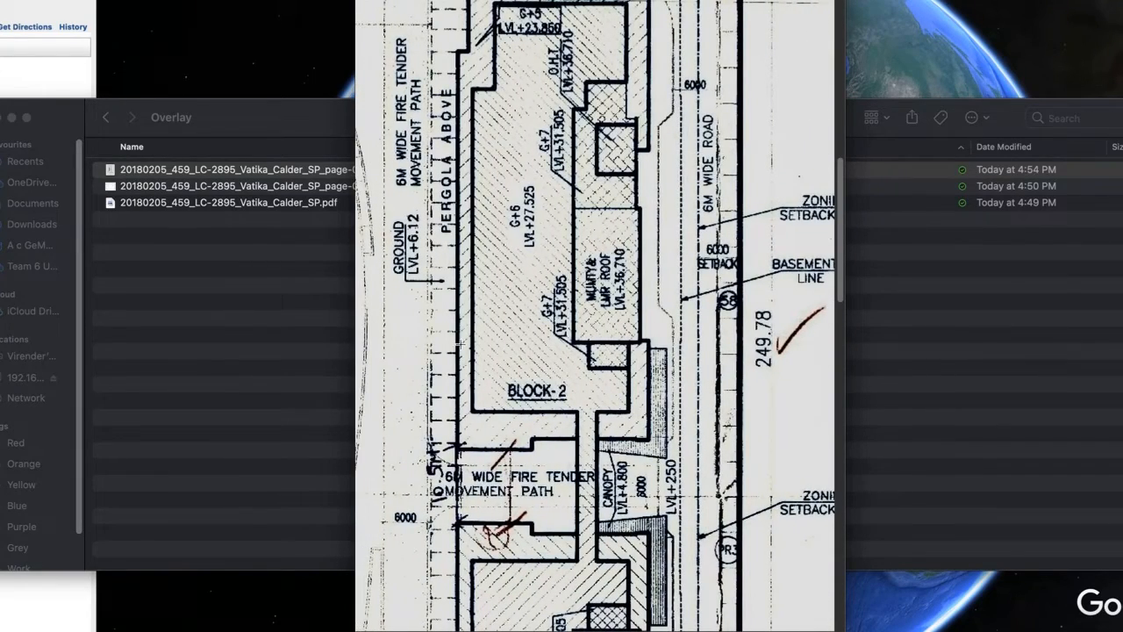
scroll(482, 426, "down", 7)
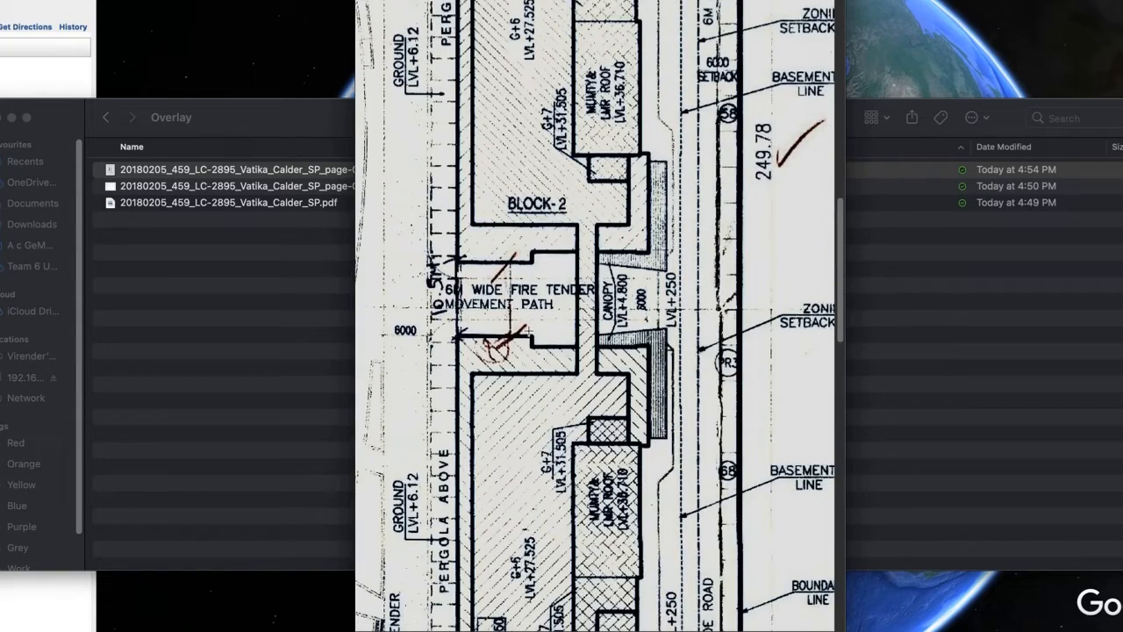
scroll(523, 498, "down", 1)
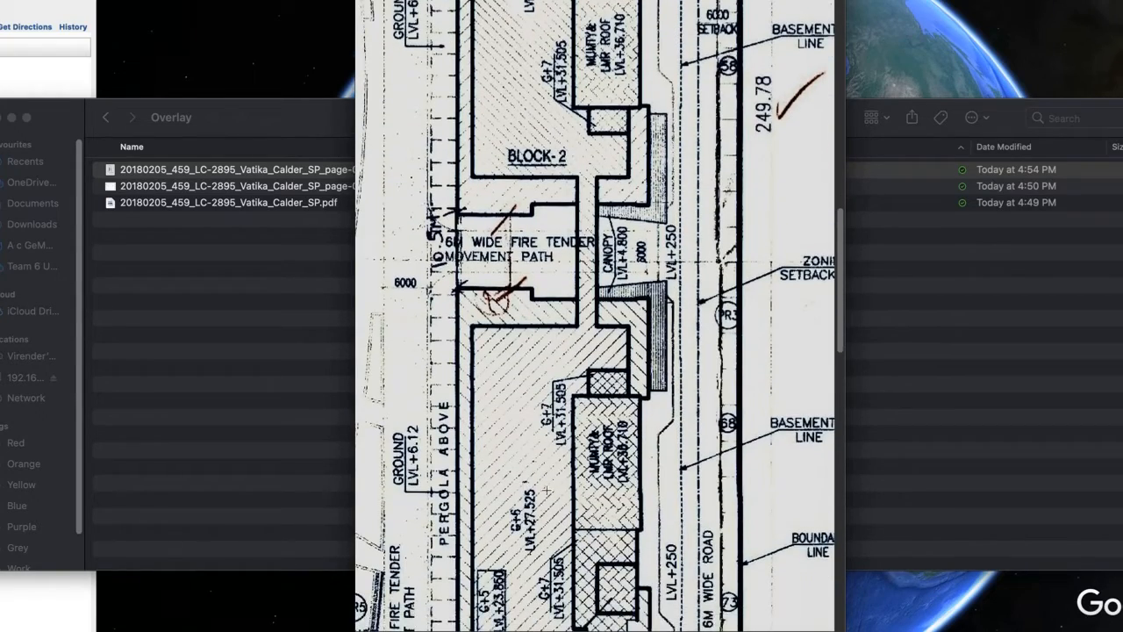
Examine the northern part of the site plan, covering the water tanks, pump room, staircases and future expansion area.
scroll(548, 490, "up", 15)
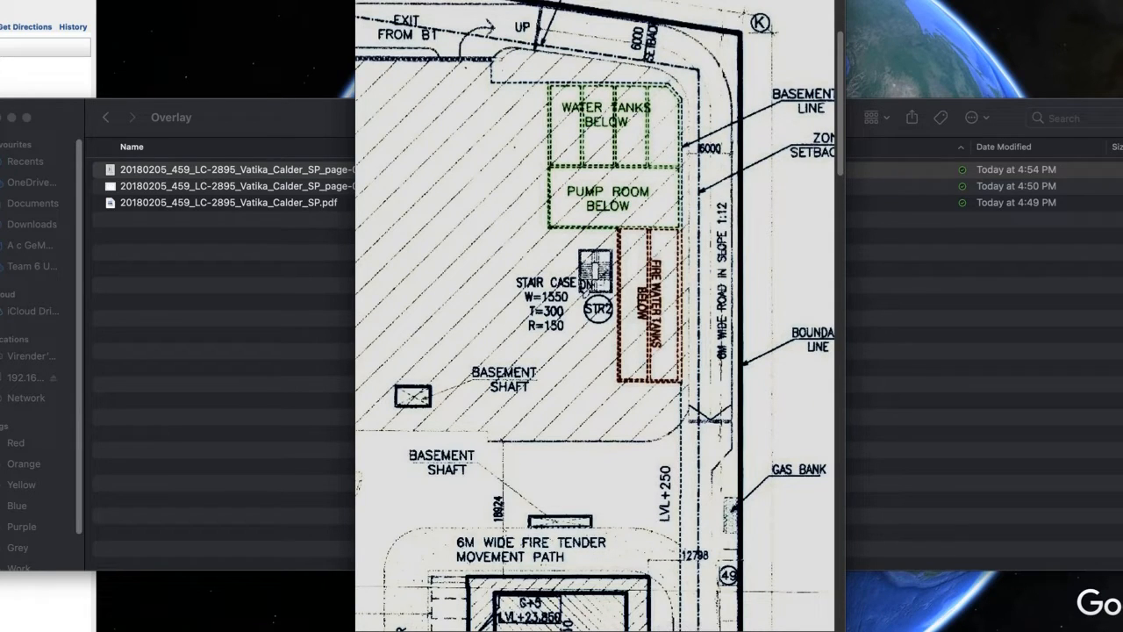
scroll(595, 316, "left", 4)
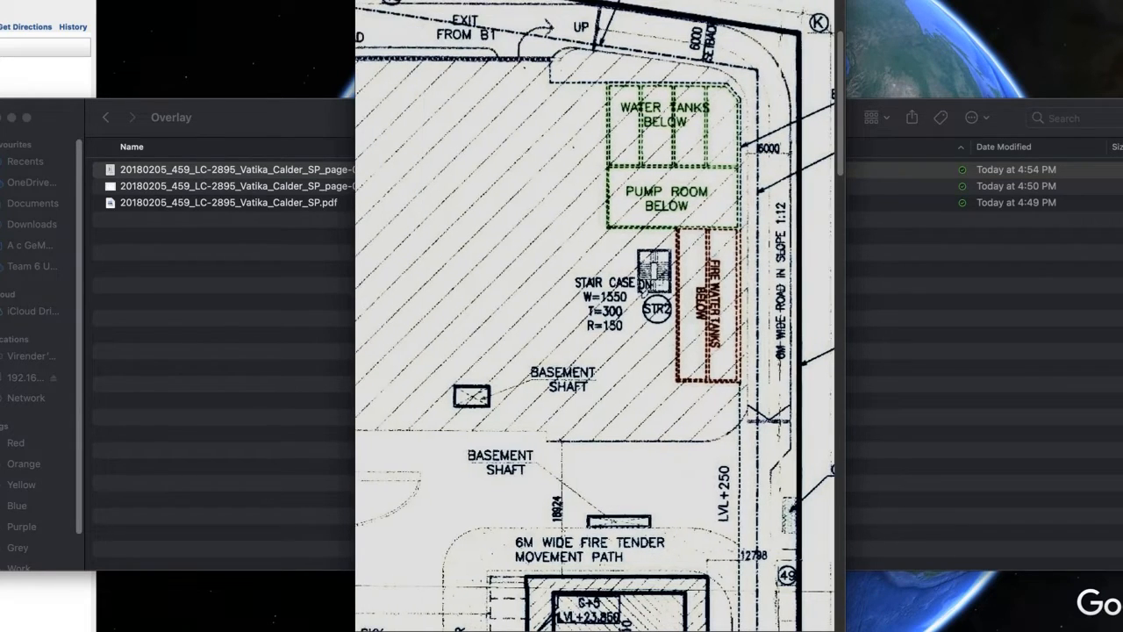
scroll(595, 316, "left", 10)
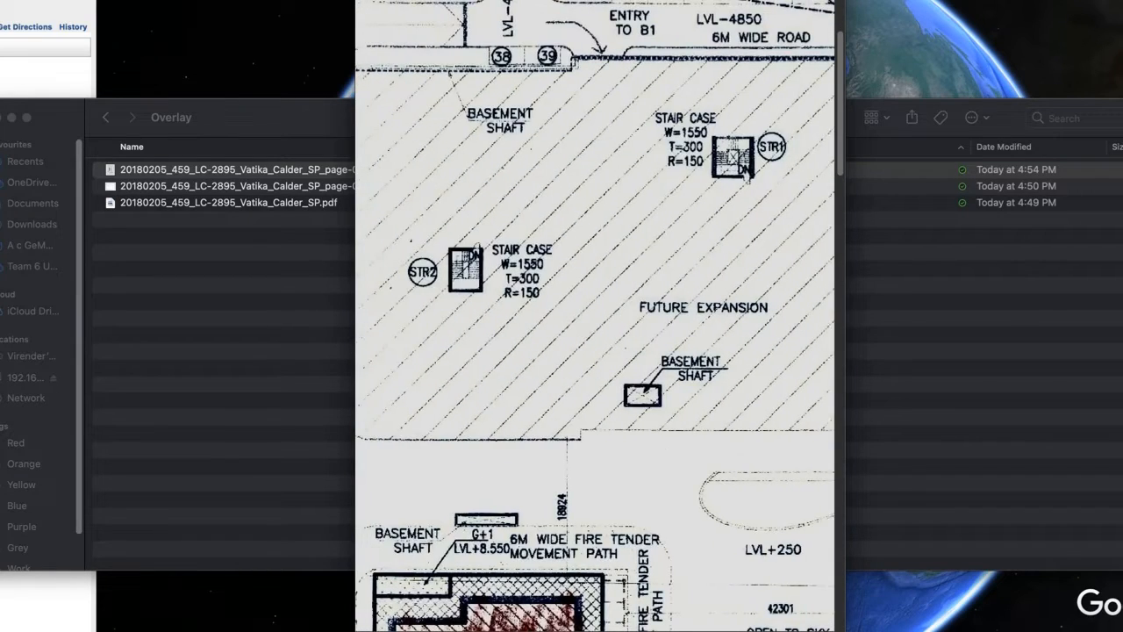
scroll(594, 316, "left", 3)
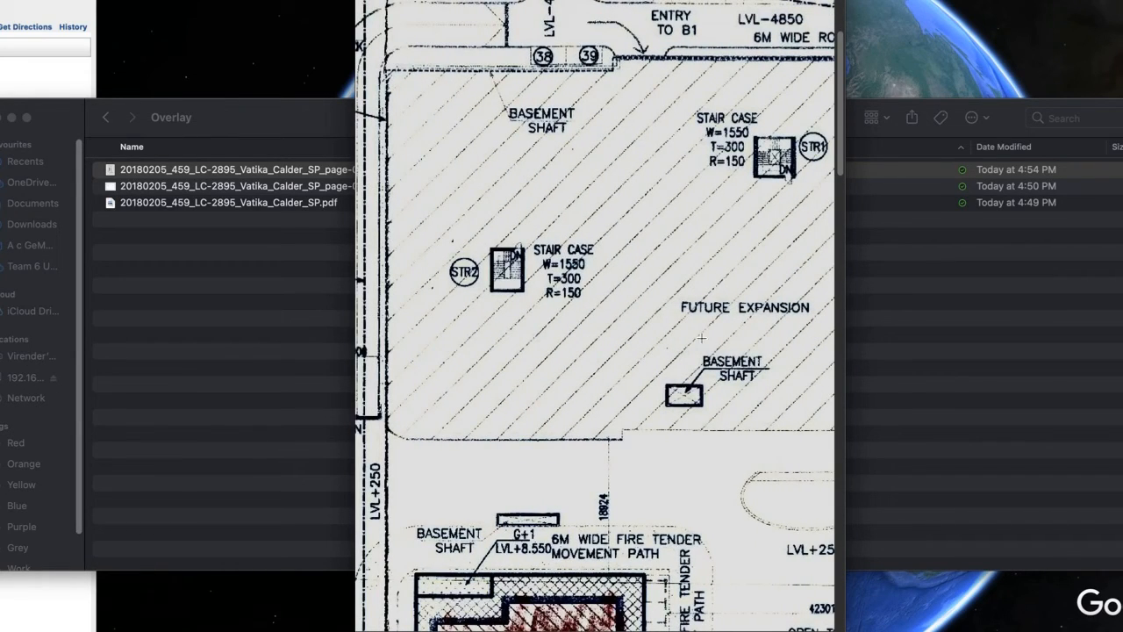
scroll(670, 141, "down", 10)
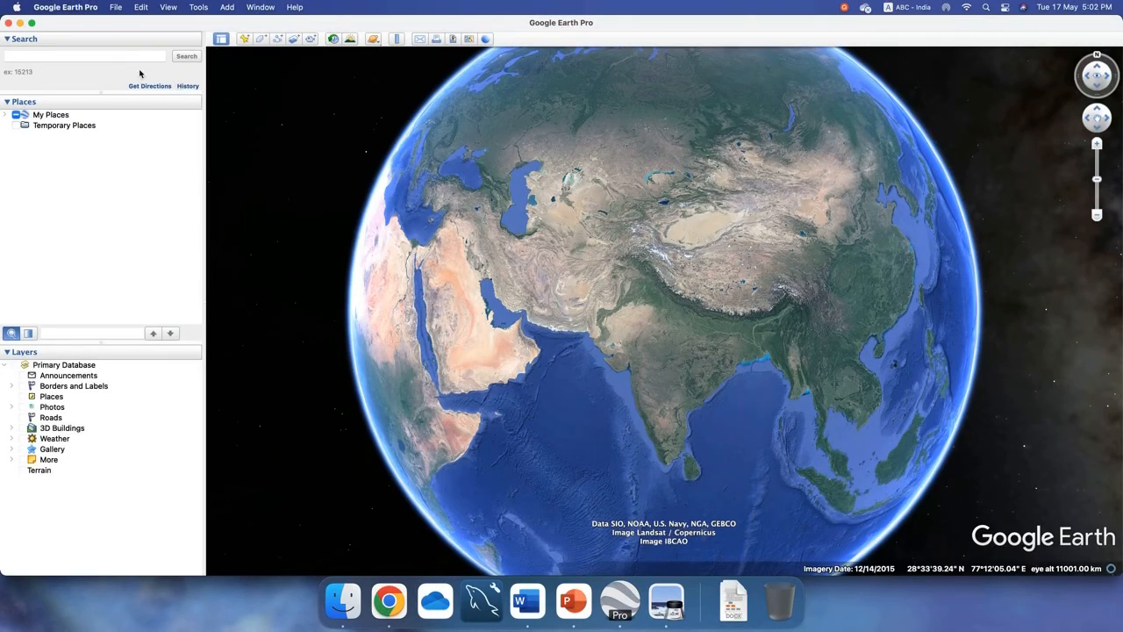
Switch to Google Earth Pro in full screen and search the map for the project site's address.
left_click(32, 23)
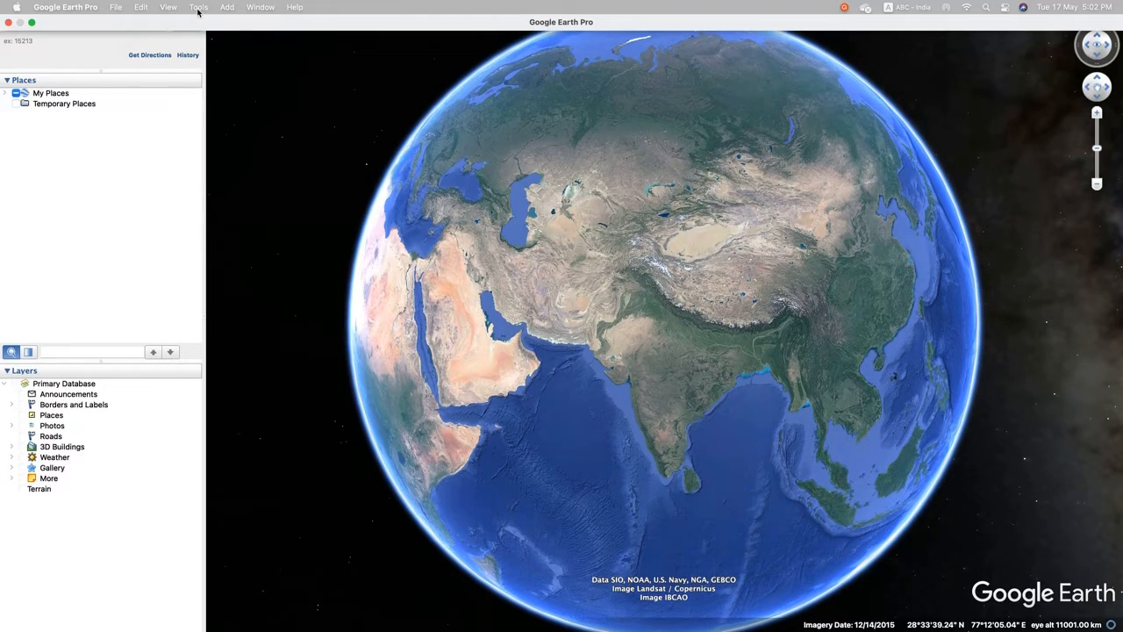
left_click(228, 8)
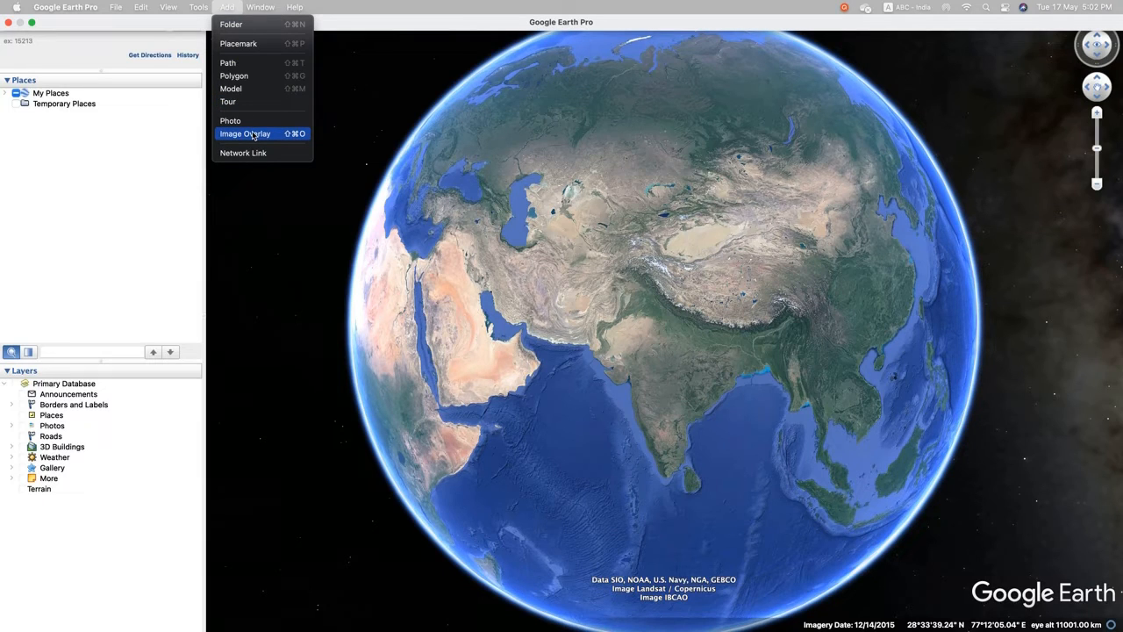
left_click(93, 58)
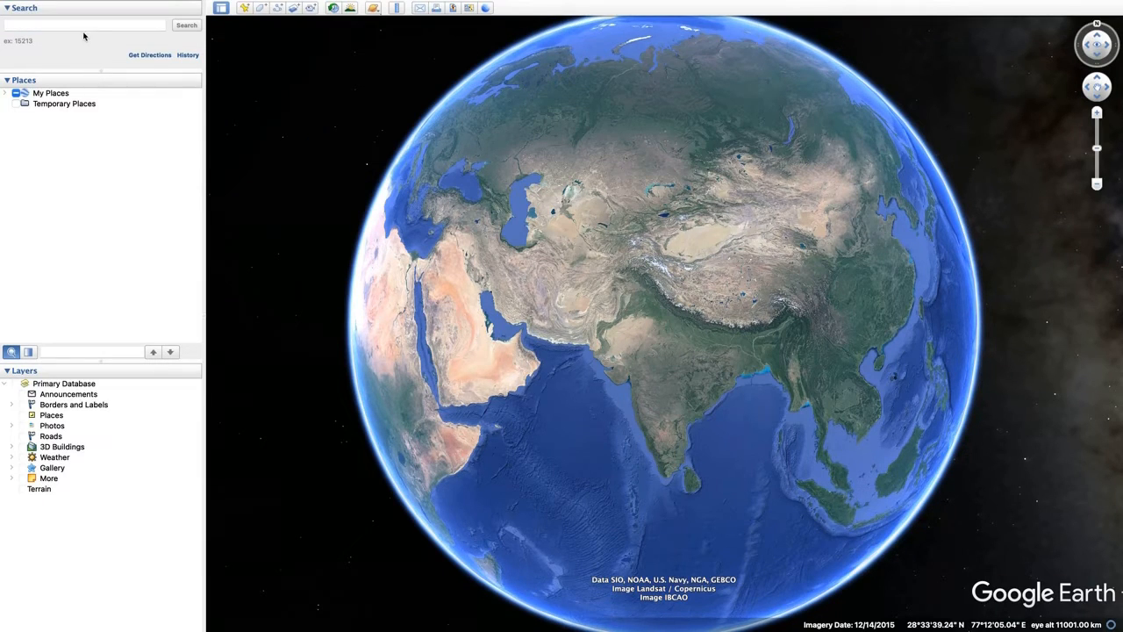
left_click(85, 26)
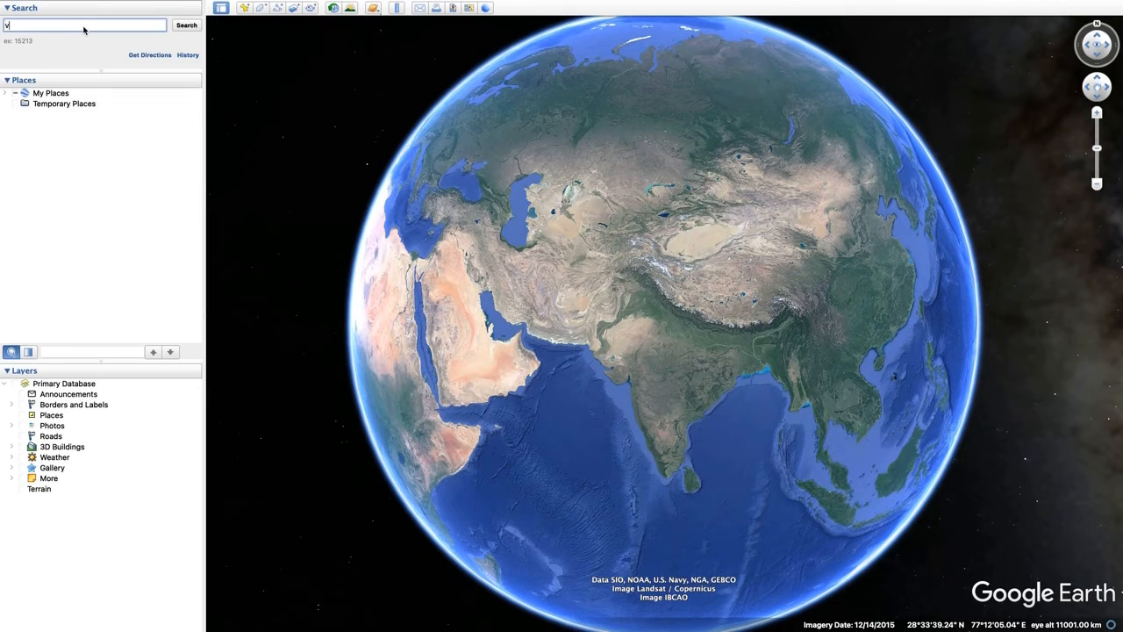
type("vid")
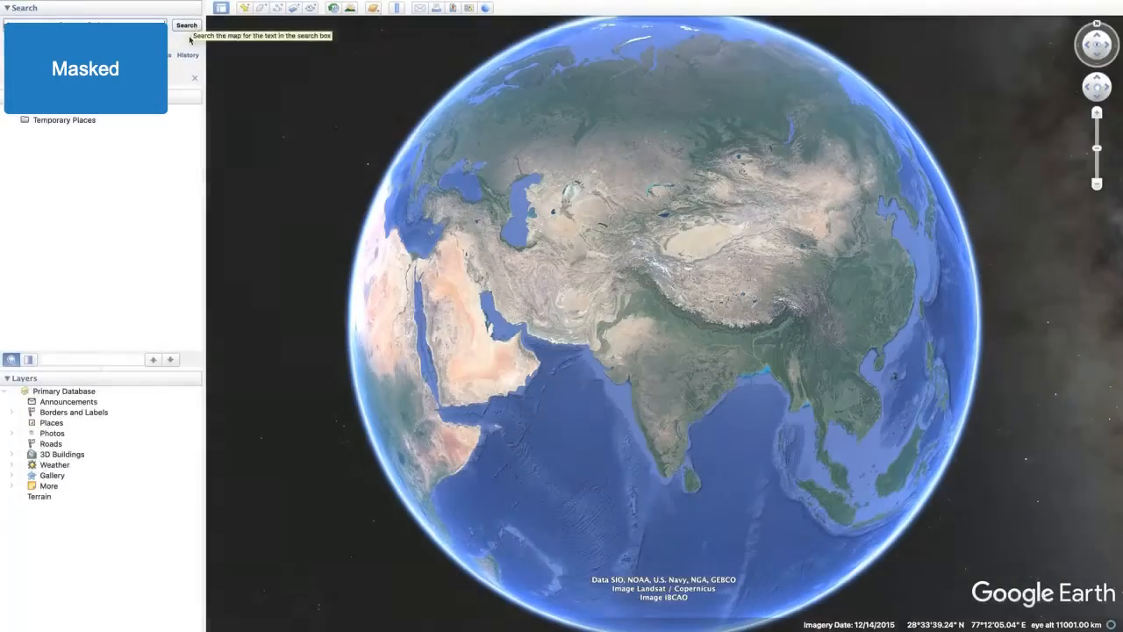
left_click(188, 29)
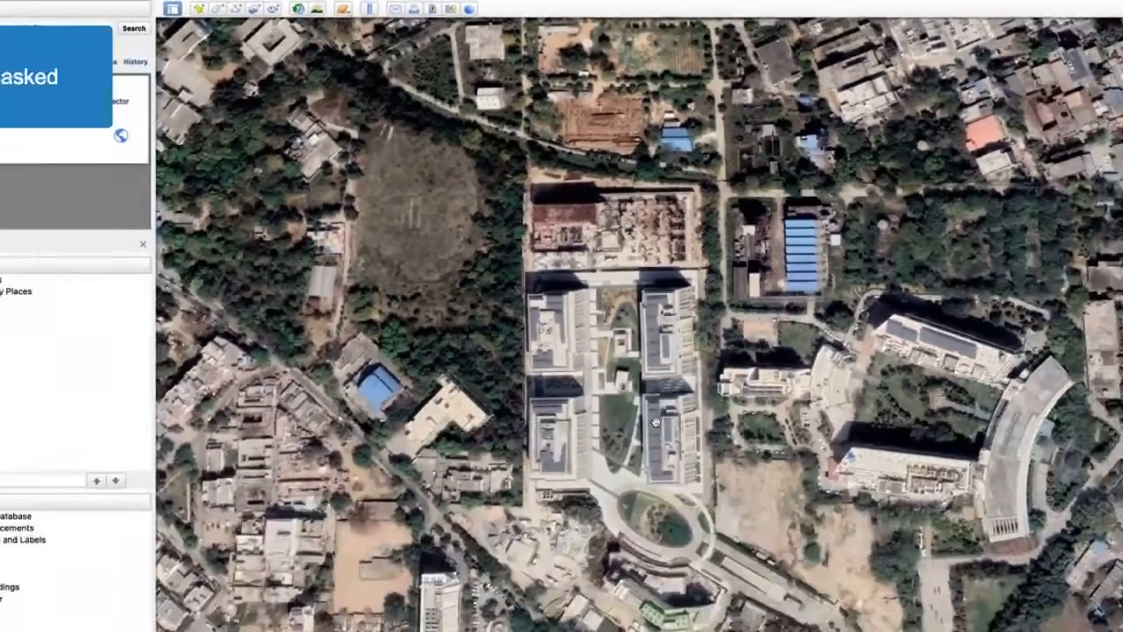
Add an image overlay on the project site using 20180205_459_LC-2895_Vatika_Calder_SP_page-0001 2.jpg as its source.
scroll(661, 374, "up", 3)
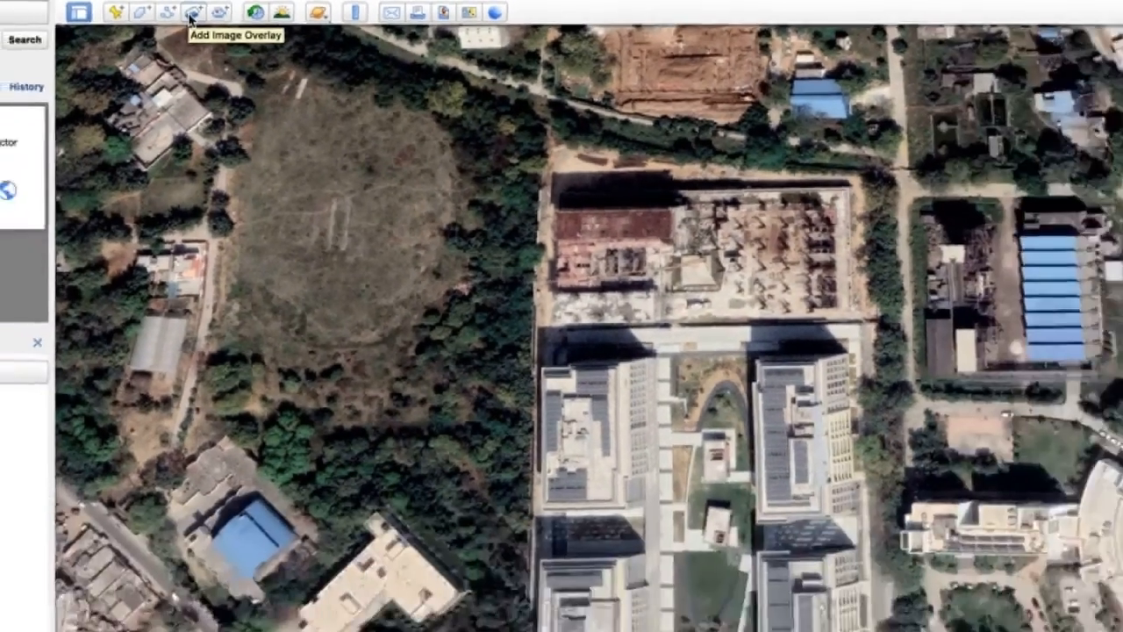
left_click(178, 19)
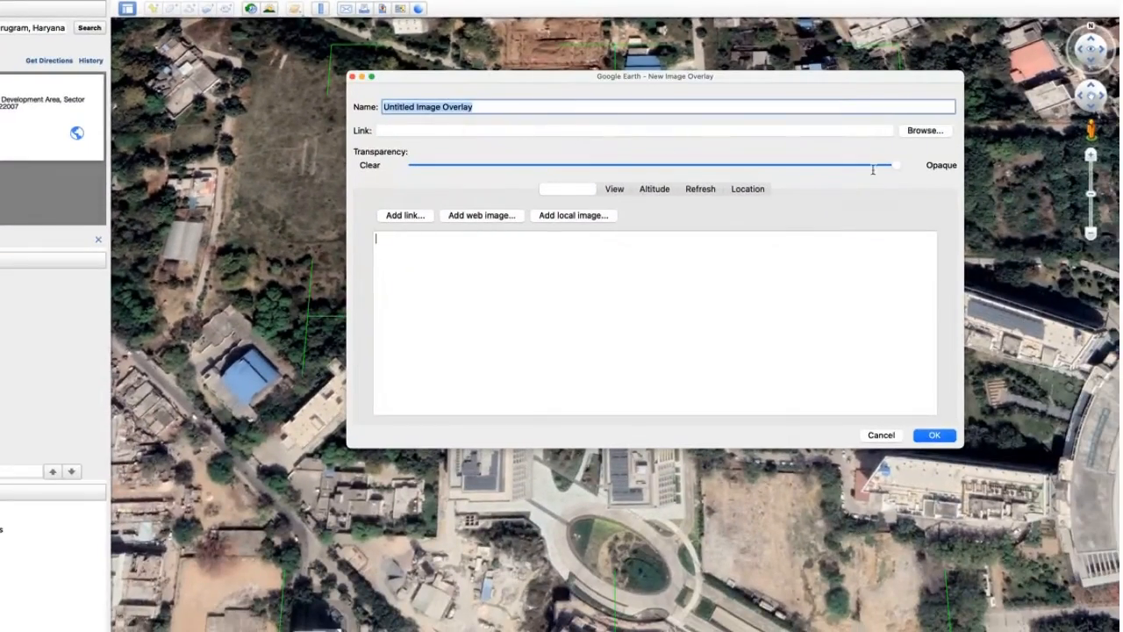
left_click(933, 137)
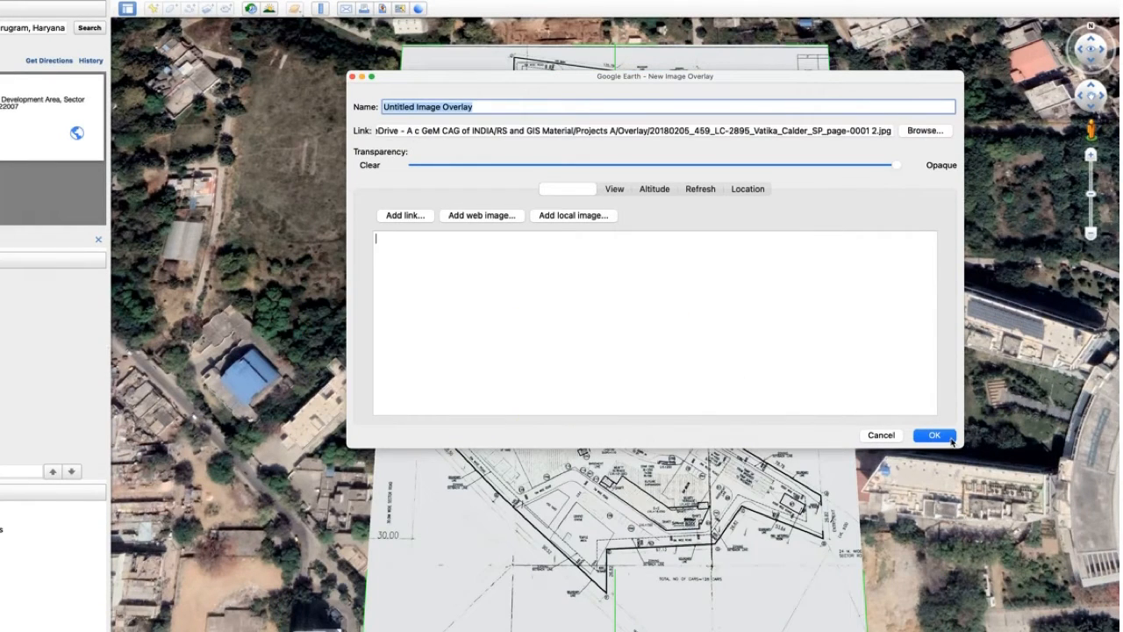
Move the overlay dialog clear of the site plan and reduce the overlay's opacity to about half.
mouse_move(630, 83)
left_mouse_down()
mouse_move(333, 144)
mouse_move(65, 154)
mouse_move(67, 164)
left_mouse_up()
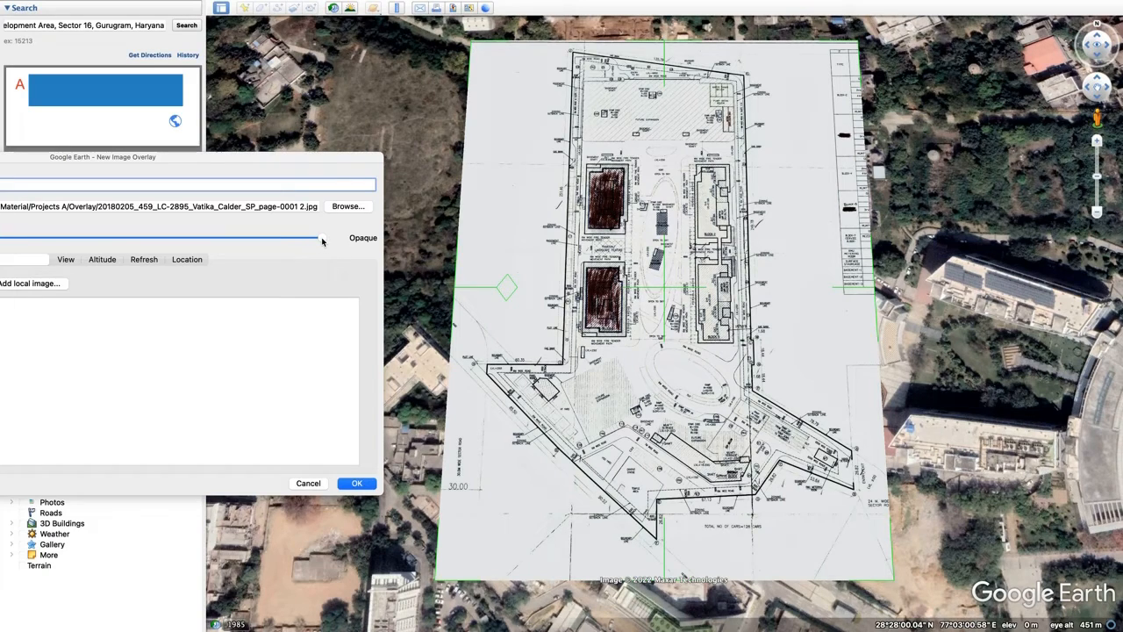
left_click_drag(314, 240, 151, 237)
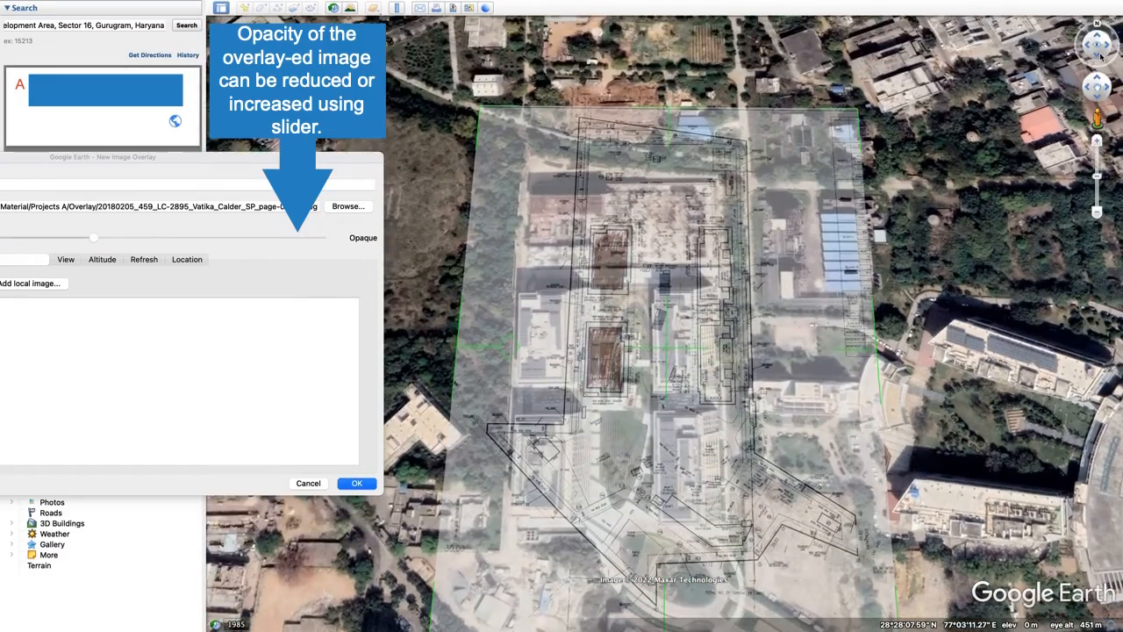
Move the site plan overlay southwest so its shaded western blocks lie over the western buildings in the imagery.
left_click_drag(1100, 56, 1096, 60)
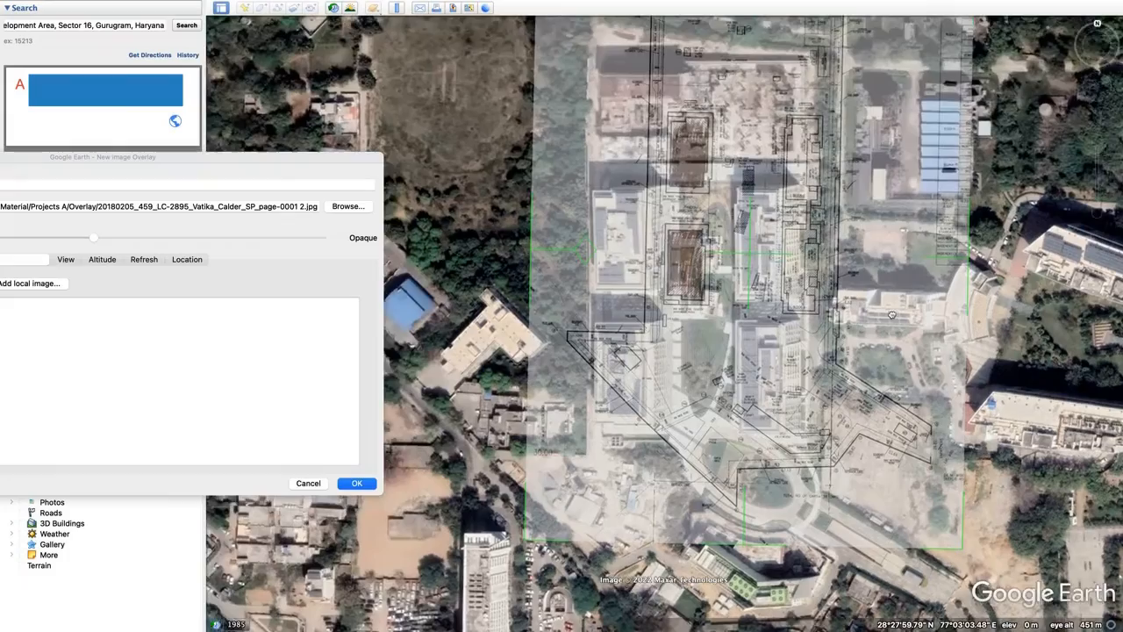
left_click_drag(891, 314, 879, 316)
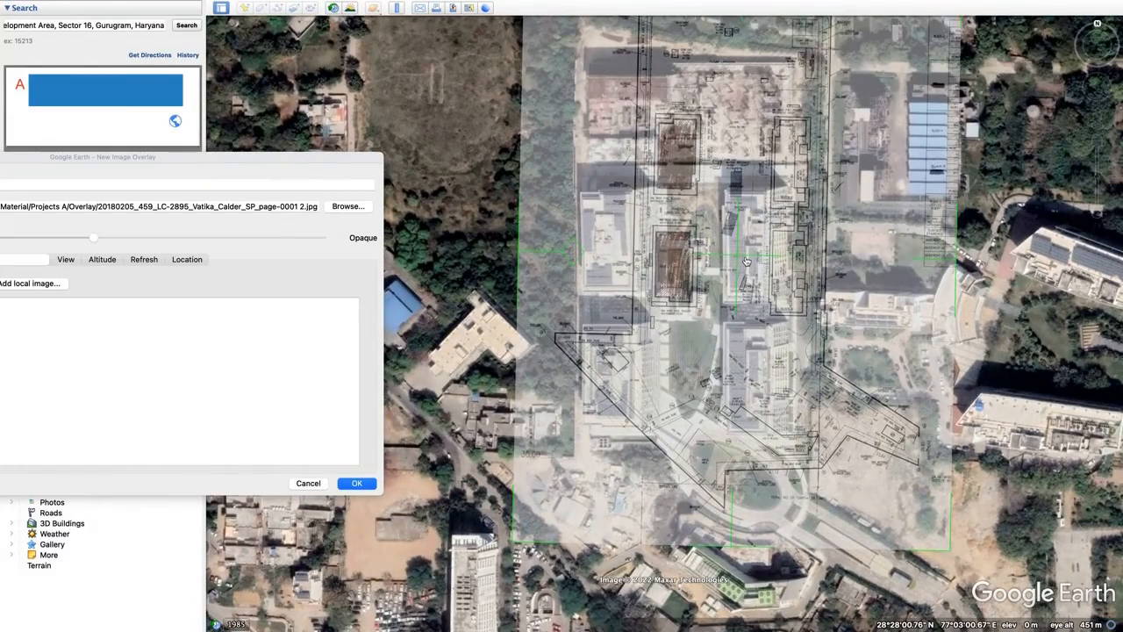
left_click_drag(745, 261, 678, 332)
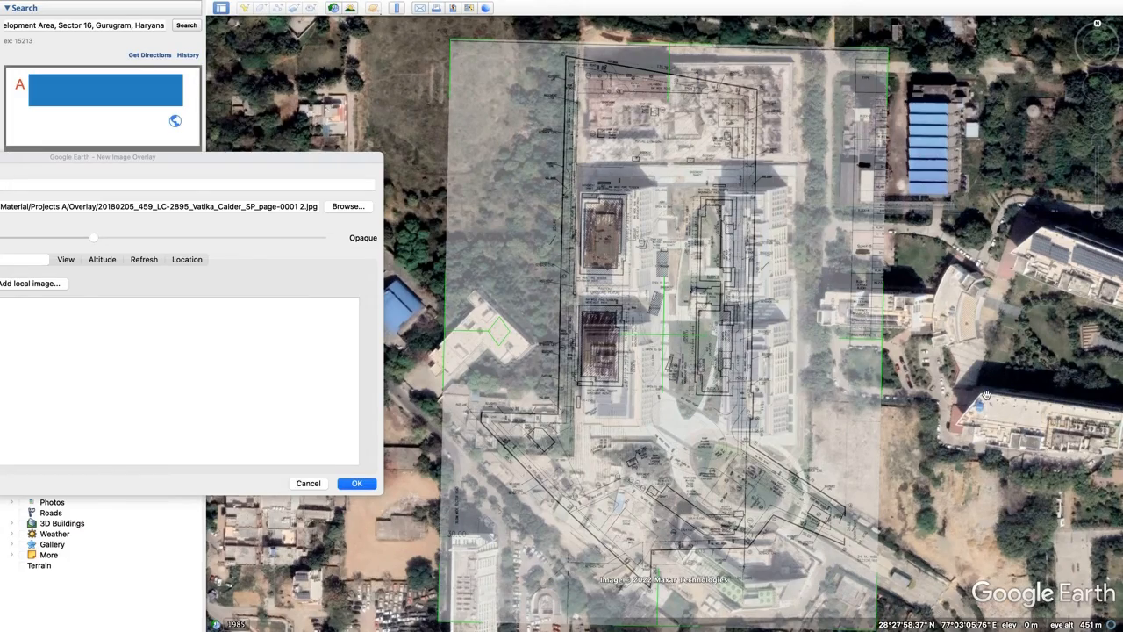
Widen the site plan overlay eastward so its eastern blocks line up with the eastern buildings in the imagery.
scroll(985, 395, "down", 3)
scroll(886, 389, "up", 5)
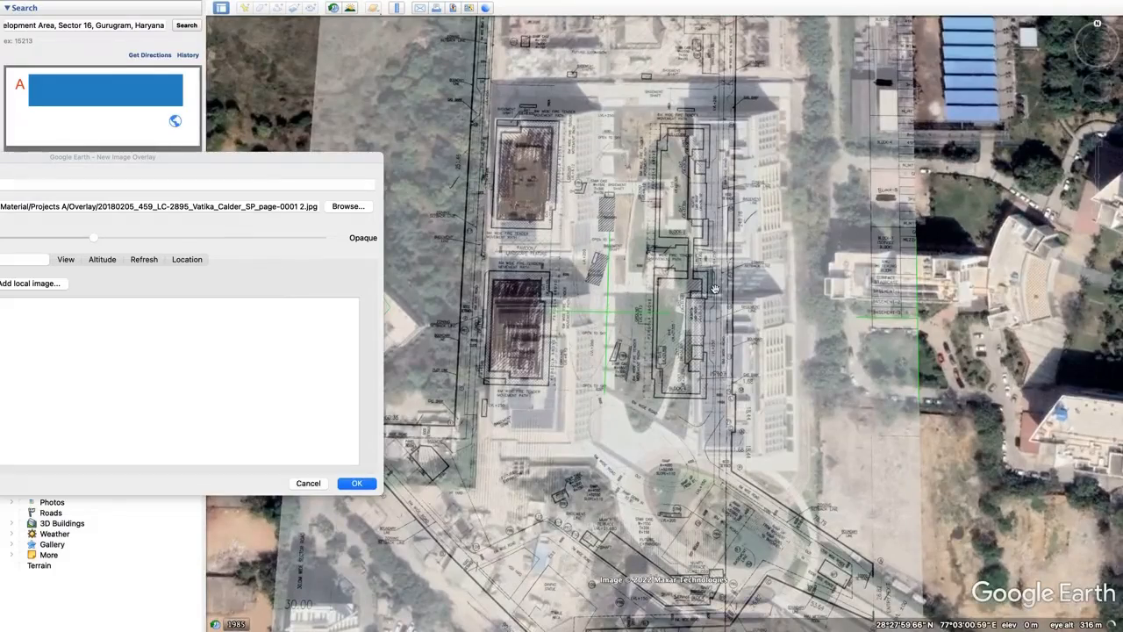
scroll(727, 299, "down", 2)
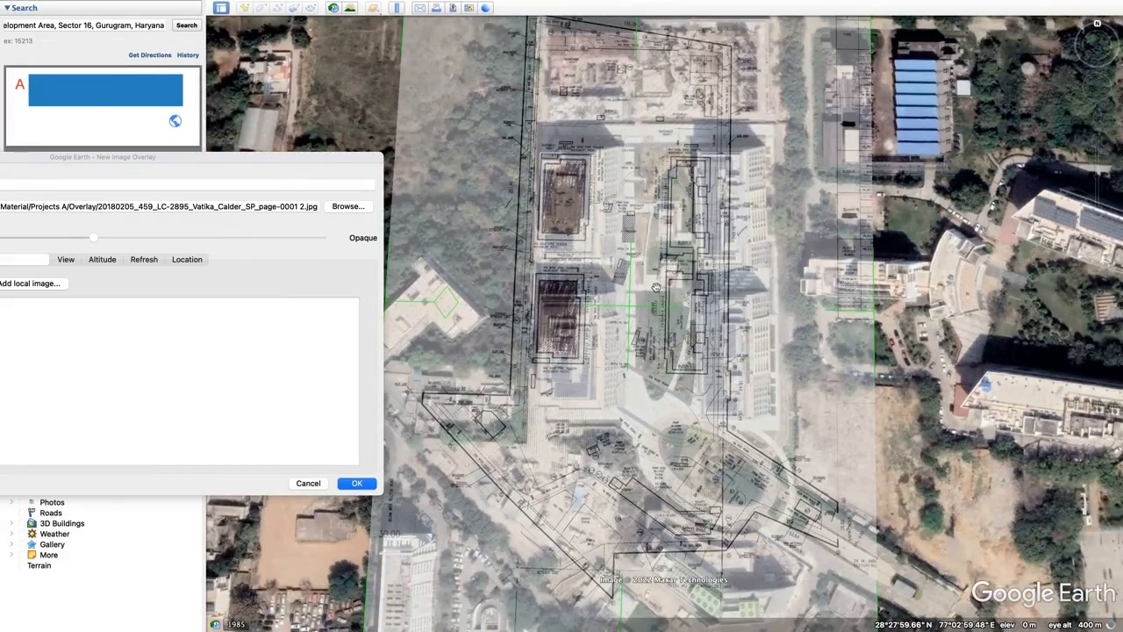
left_click_drag(656, 286, 643, 317)
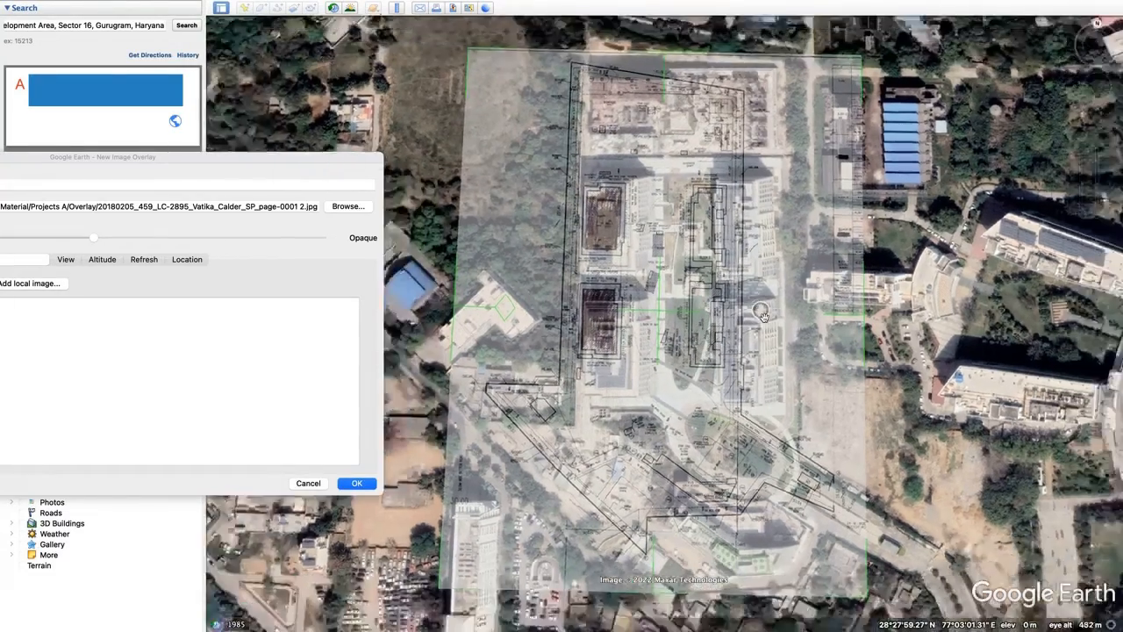
scroll(671, 318, "down", 3)
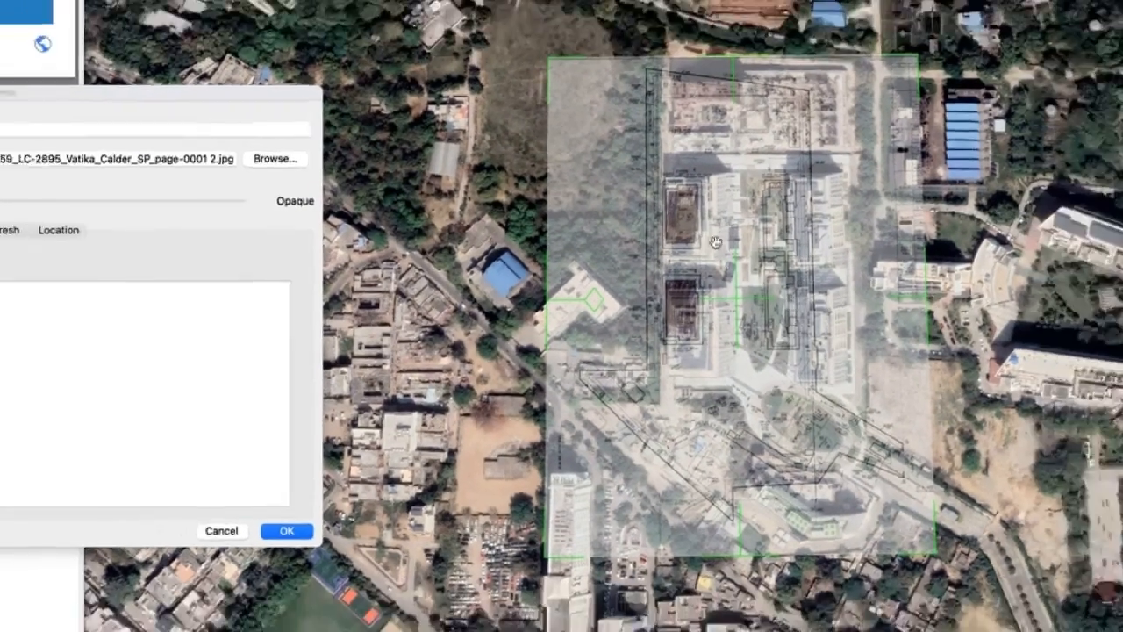
scroll(716, 242, "up", 5)
mouse_move(1022, 377)
left_mouse_down()
mouse_move(1055, 377)
mouse_move(940, 369)
mouse_move(1038, 372)
left_mouse_up()
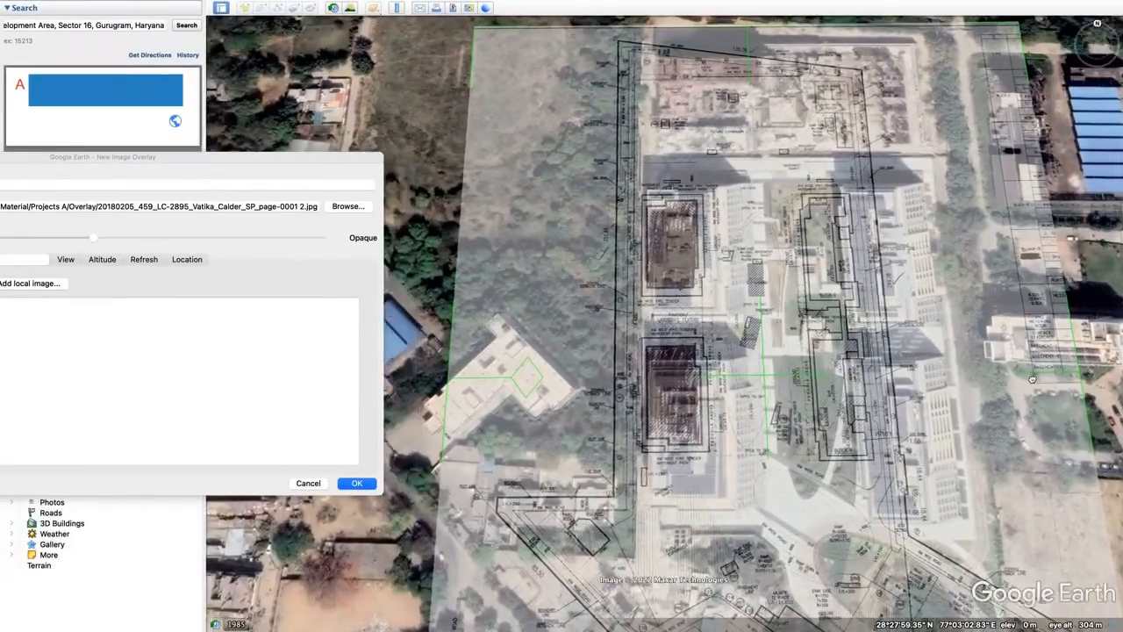
scroll(850, 311, "down", 5)
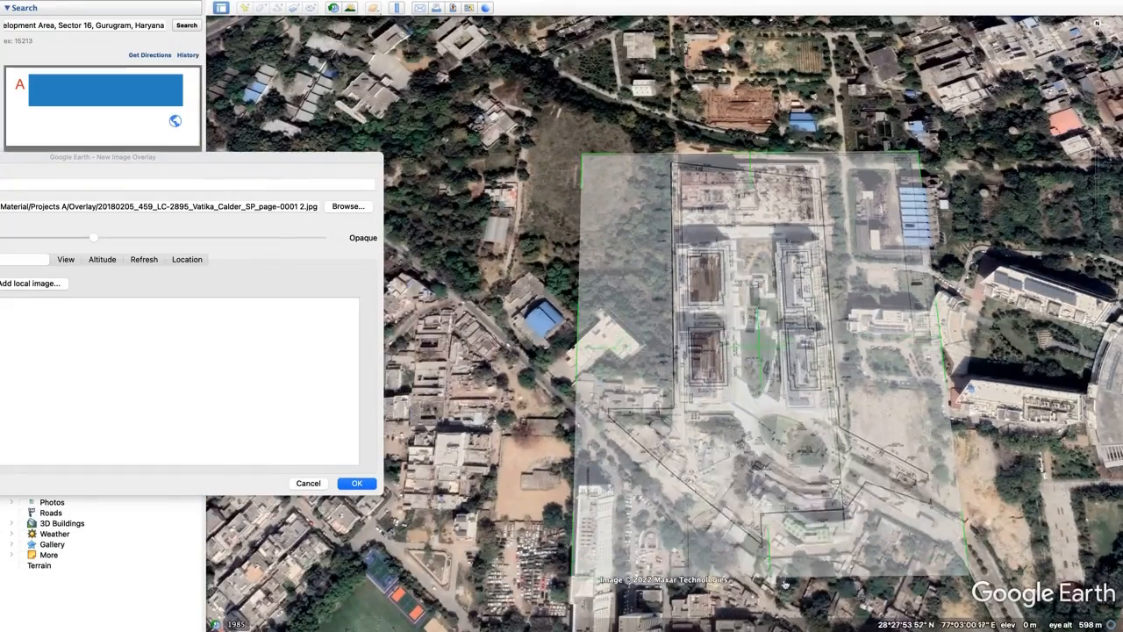
Stretch the site plan overlay's southern and northern edges, then refine the northern edge against the site boundary in the imagery.
left_click_drag(785, 583, 809, 627)
left_click_drag(754, 158, 740, 121)
scroll(733, 158, "up", 3)
scroll(733, 158, "up", 3)
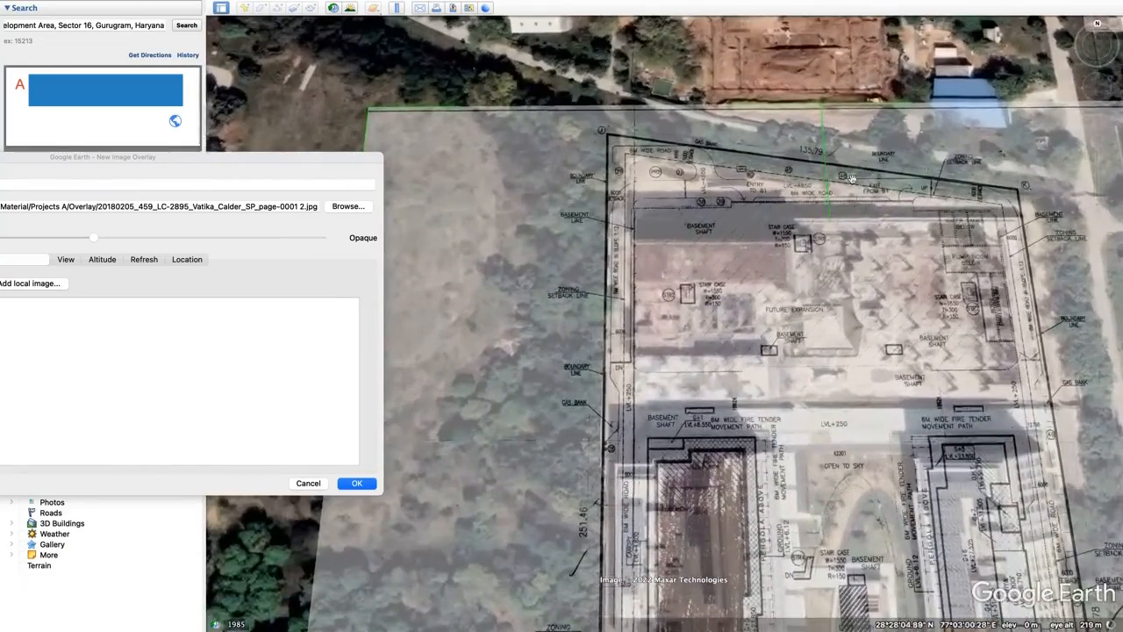
left_click_drag(832, 109, 836, 131)
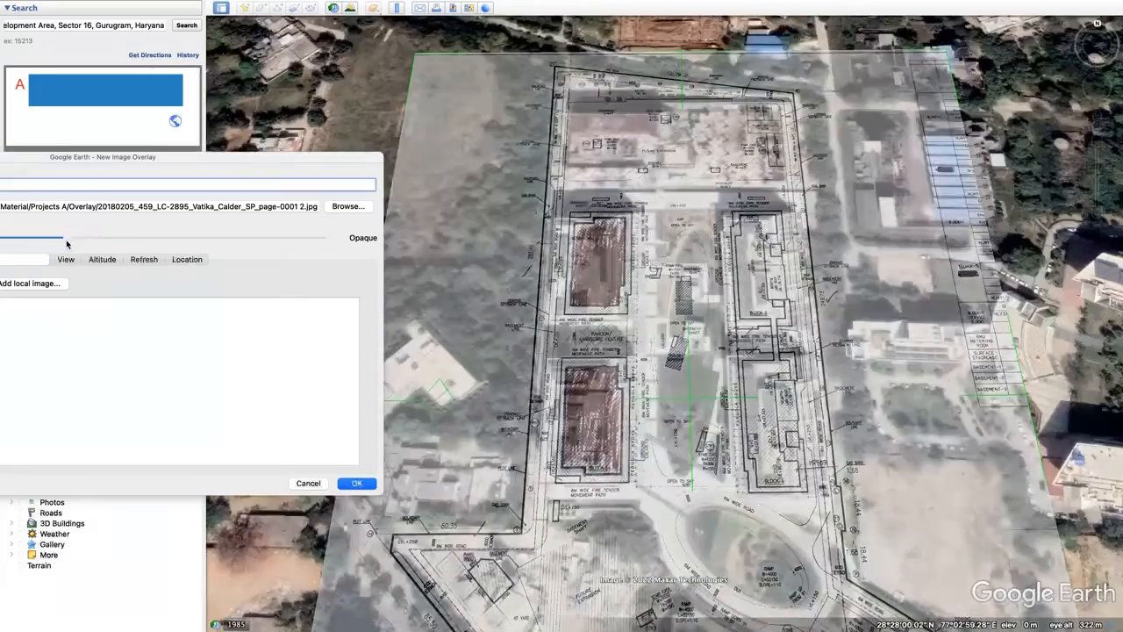
Compare the plan's northern future expansion area with the imagery at lower and higher overlay opacity, keeping the dialog clear of it.
mouse_move(67, 242)
left_mouse_down()
mouse_move(108, 243)
mouse_move(53, 251)
left_mouse_up()
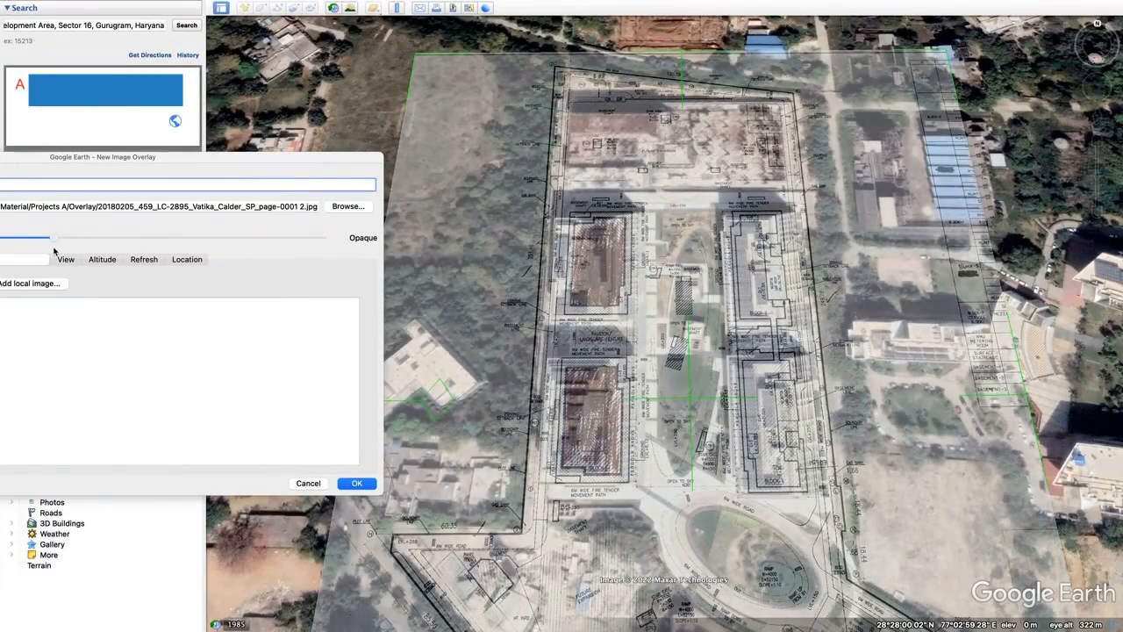
left_click_drag(627, 211, 667, 373)
scroll(672, 329, "up", 3)
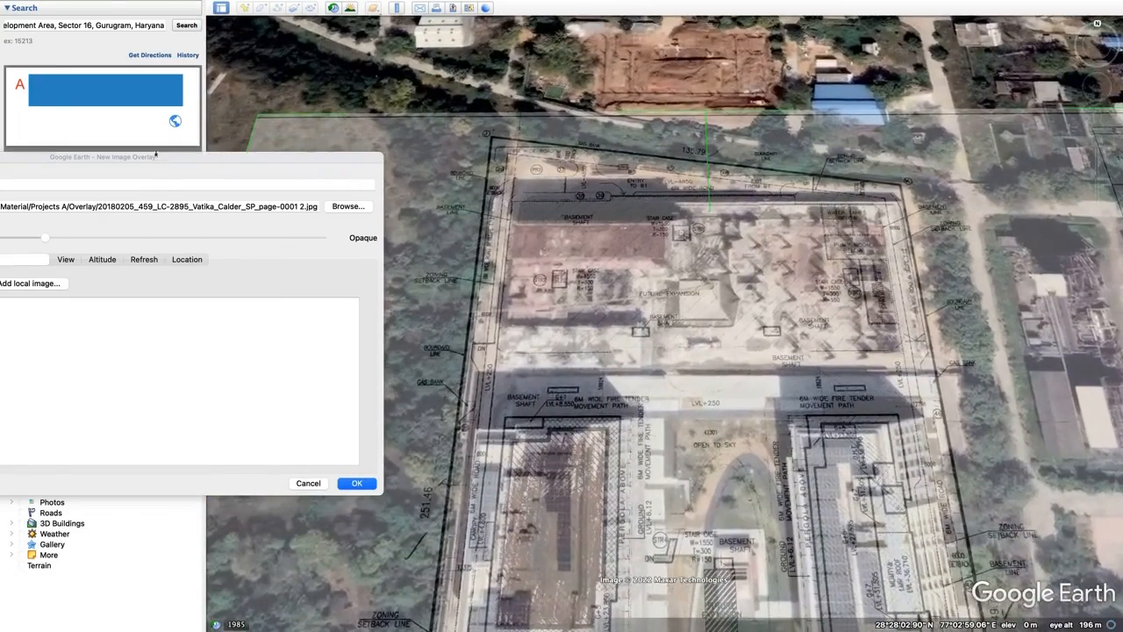
left_click_drag(154, 159, 339, 296)
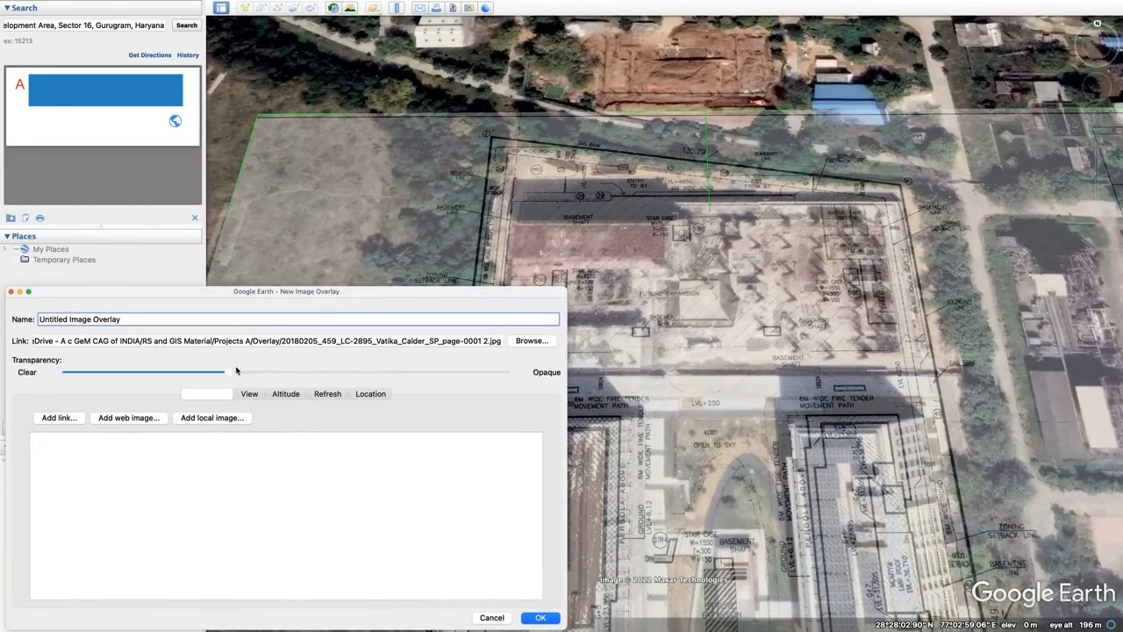
left_click_drag(270, 292, 435, 401)
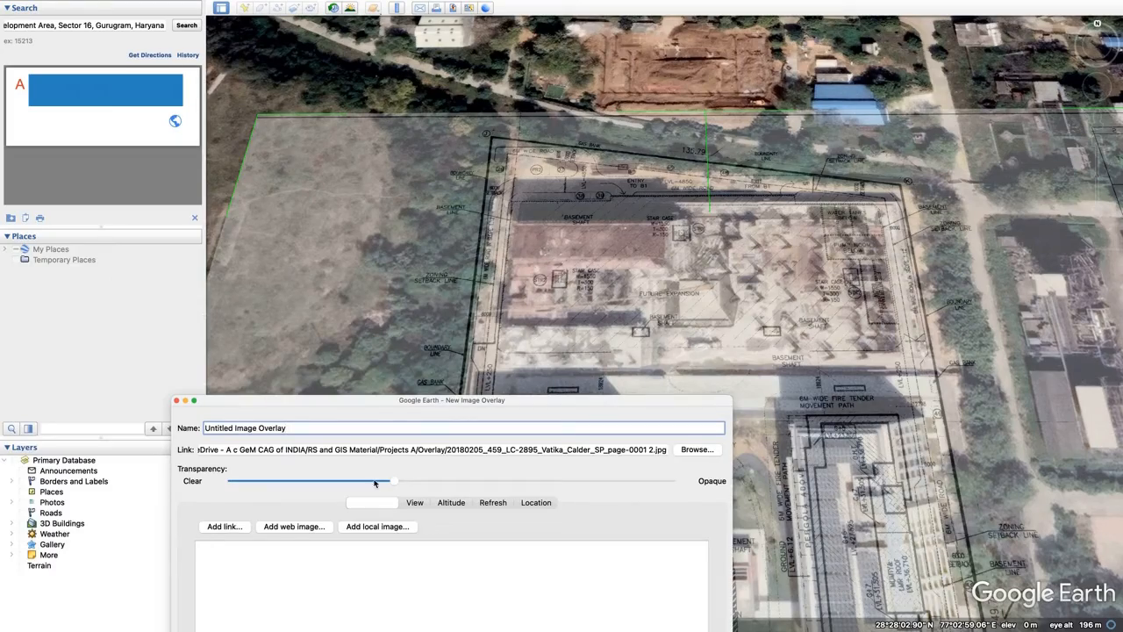
left_click_drag(394, 486, 647, 487)
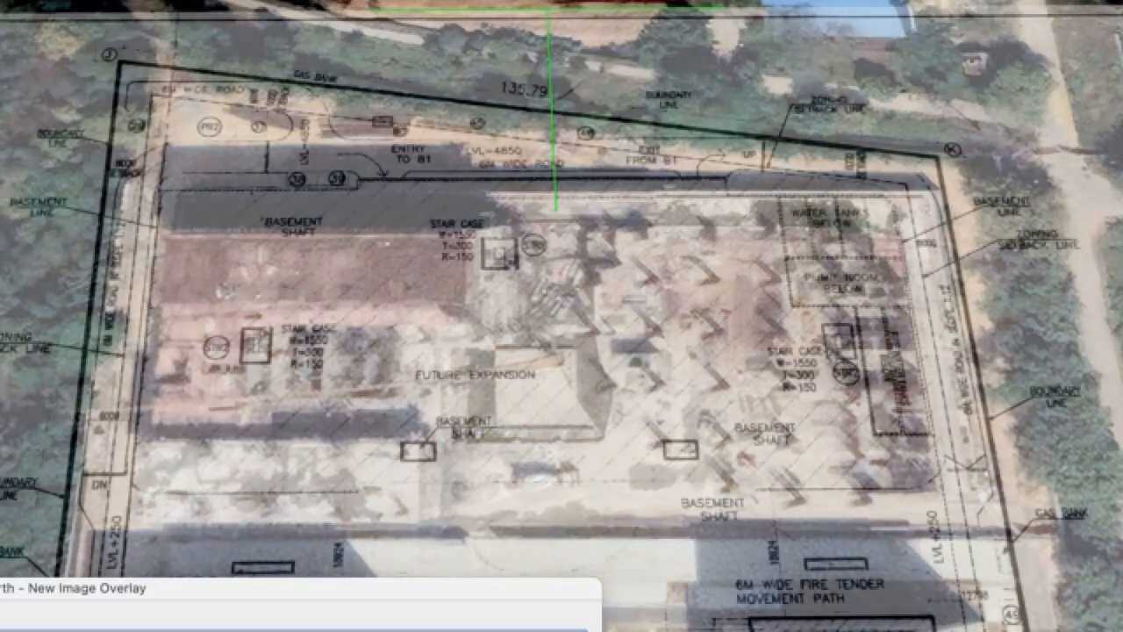
left_click_drag(351, 527, 288, 496)
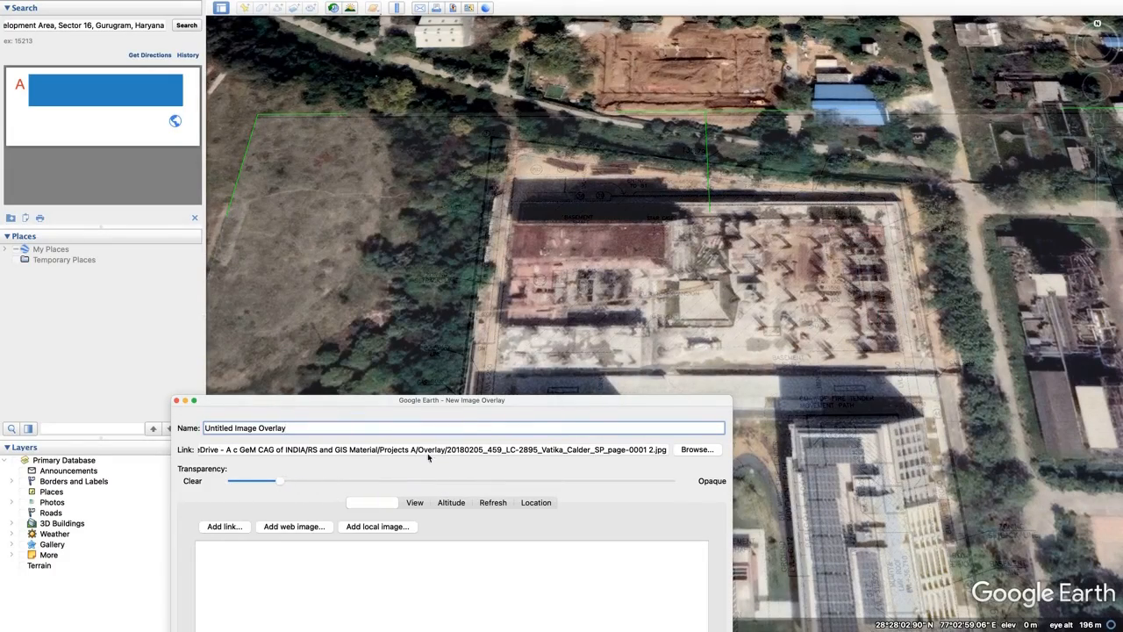
Compare the actual building blocks and central green with the plan by viewing them under a faint and a stronger overlay.
left_click_drag(461, 405, 242, 104)
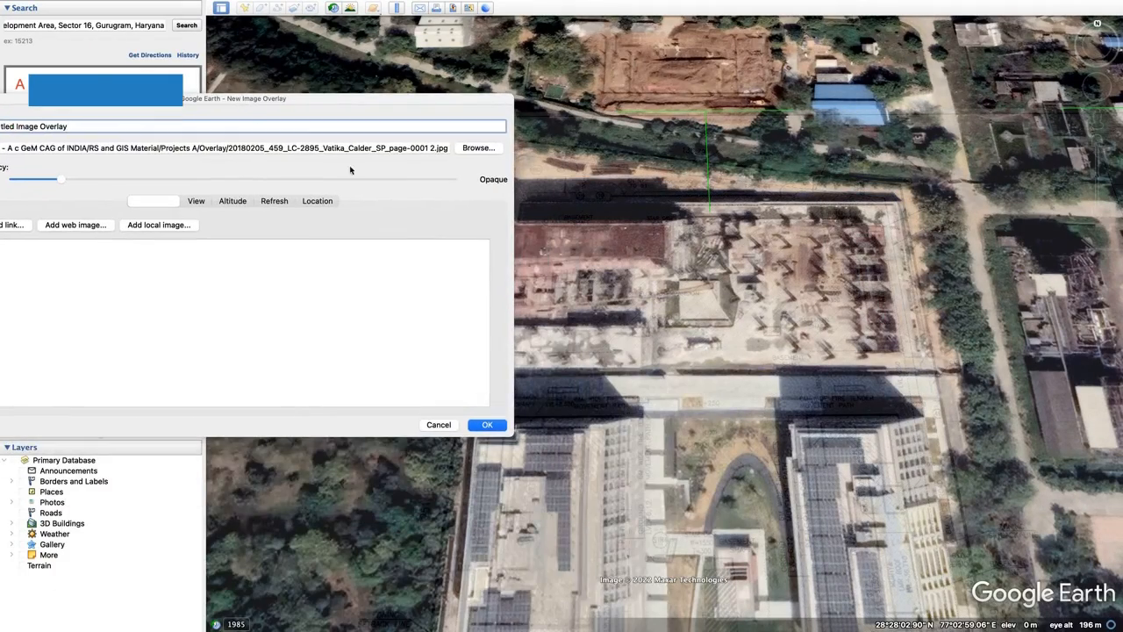
left_click_drag(687, 453, 686, 239)
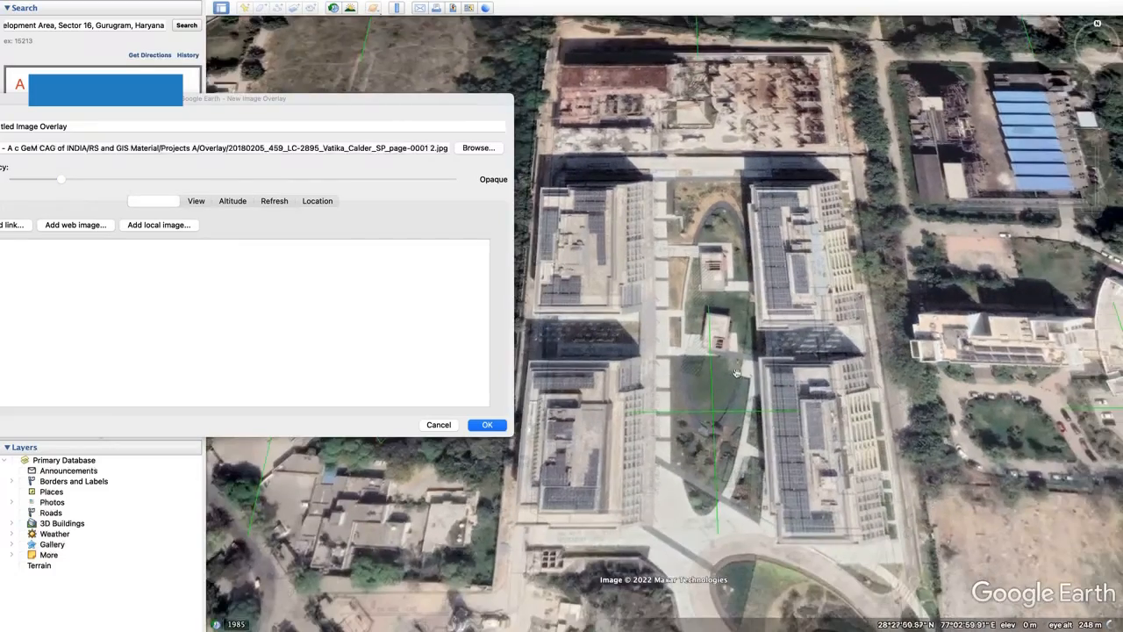
left_click_drag(63, 180, 193, 219)
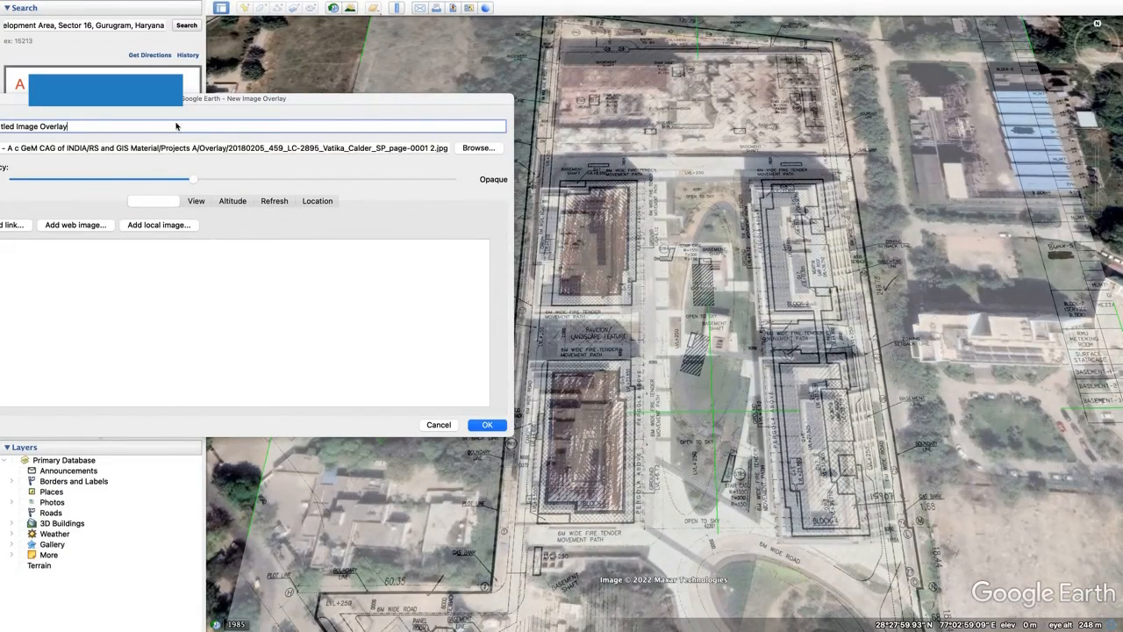
Make the overlay faint and move the historical imagery back through 11/2018 to 4/2014.
left_click_drag(171, 106, 545, 135)
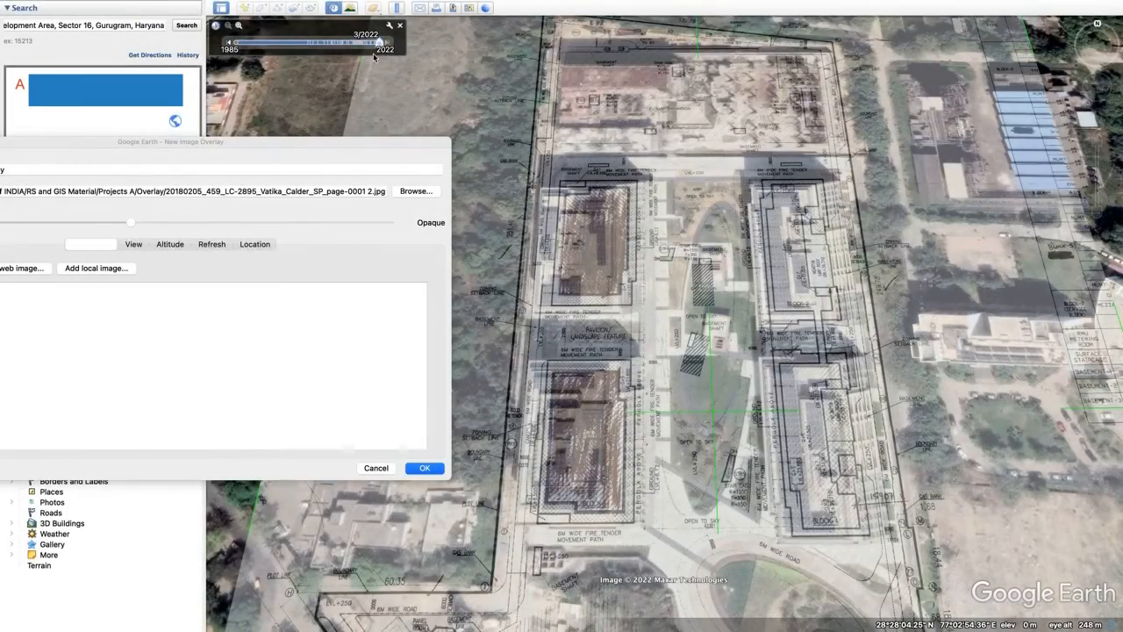
left_click_drag(130, 222, 28, 237)
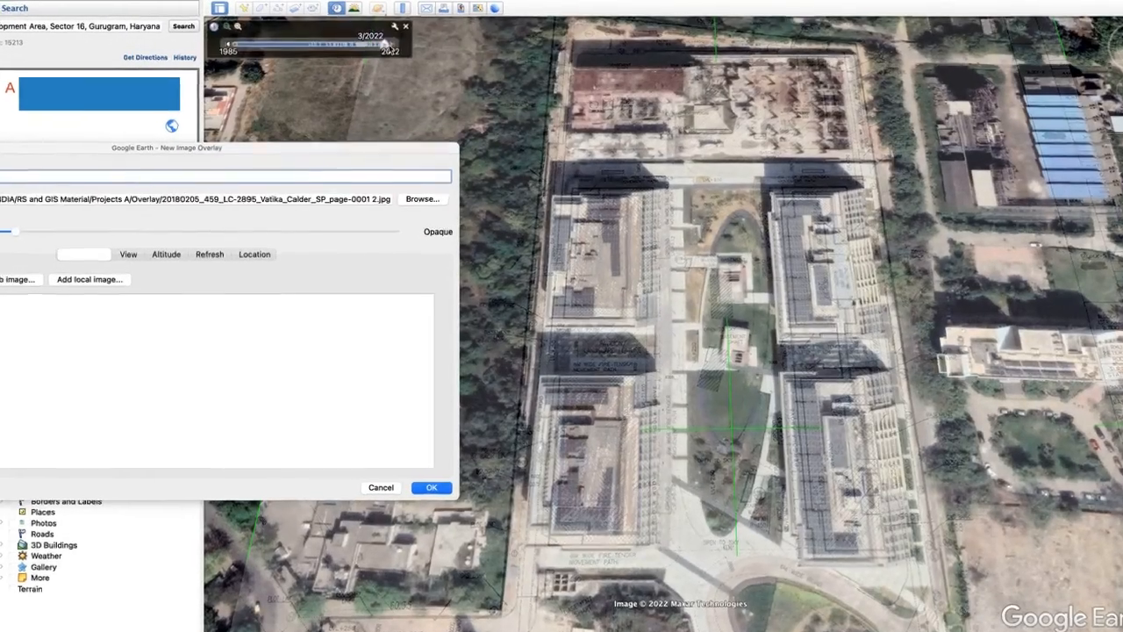
left_click_drag(382, 45, 367, 46)
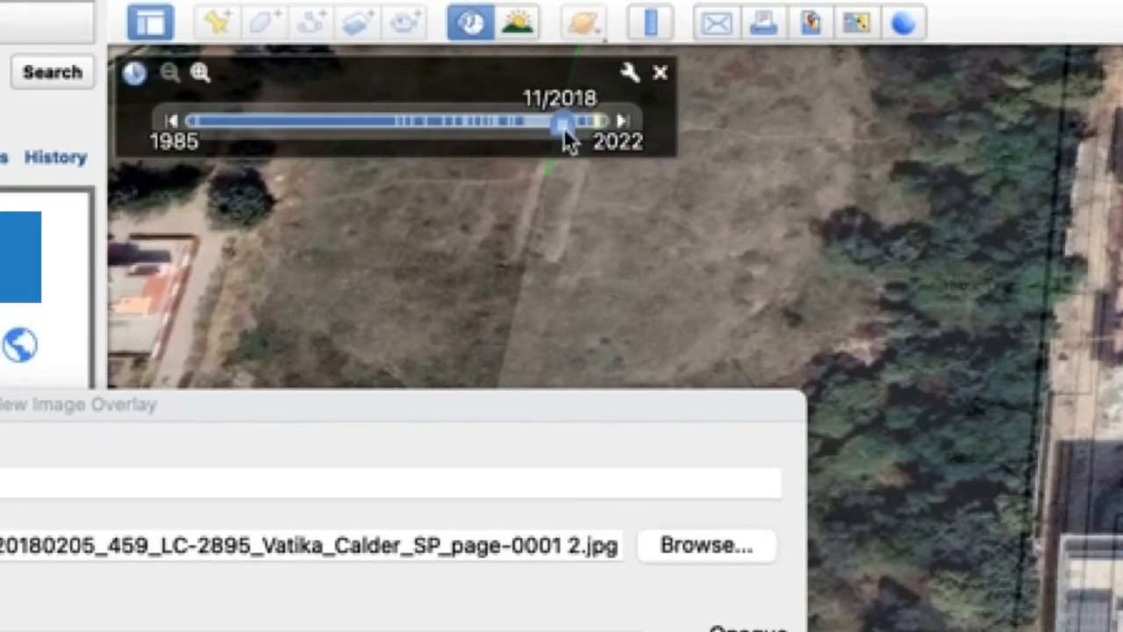
left_click_drag(565, 136, 522, 136)
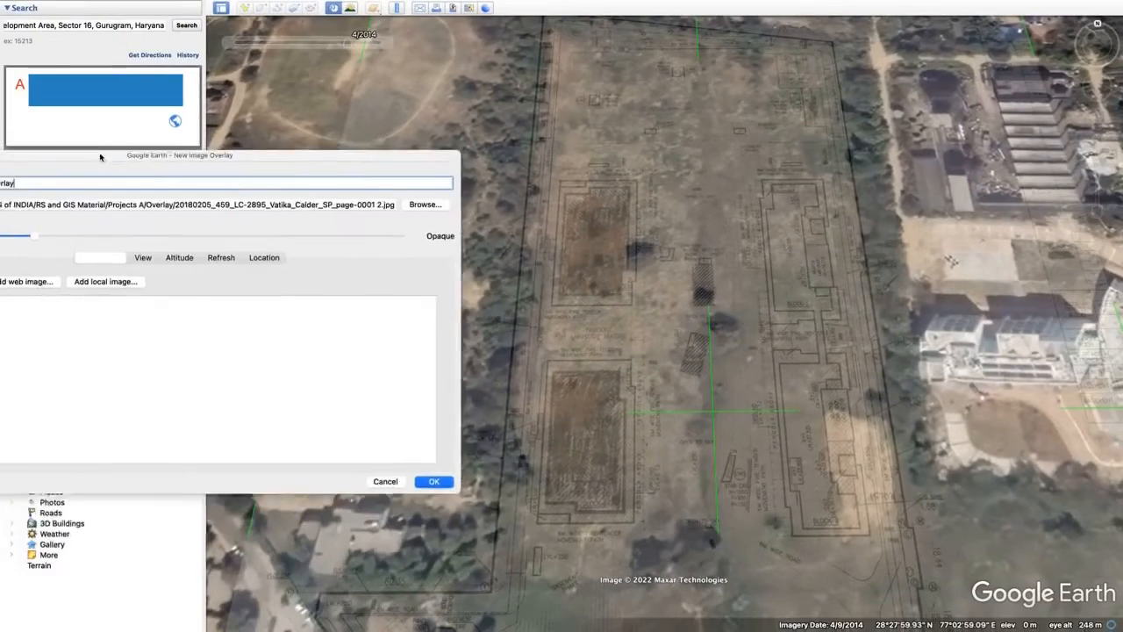
Compare the undeveloped 4/2014 site with the plan by clearing the overlay completely and restoring partial opacity.
left_click_drag(100, 157, 186, 227)
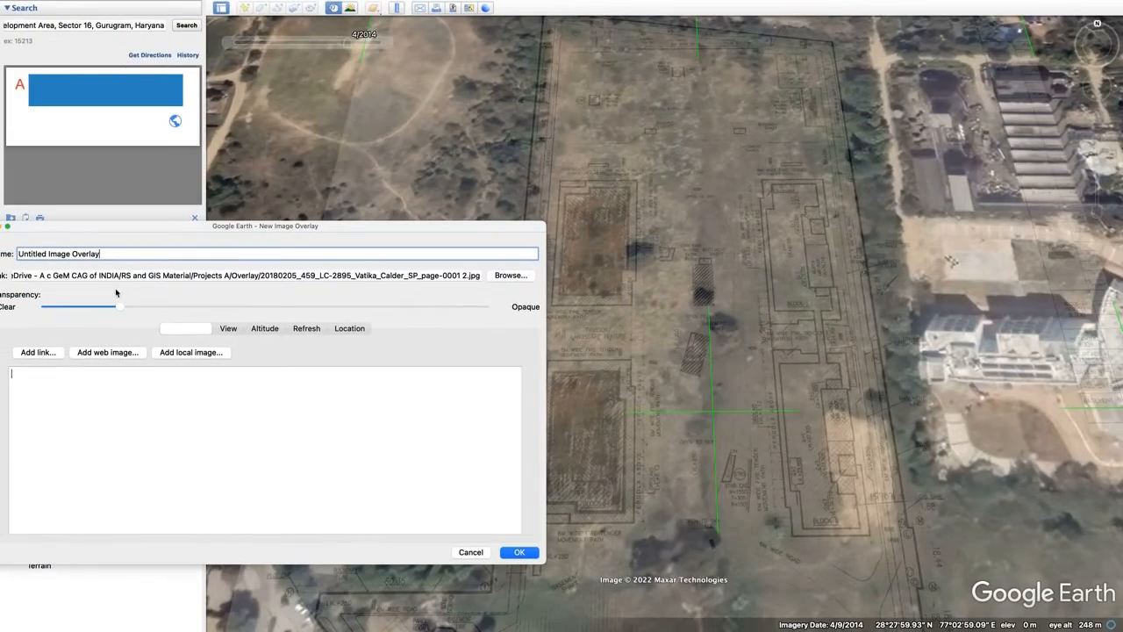
left_click_drag(125, 307, 36, 322)
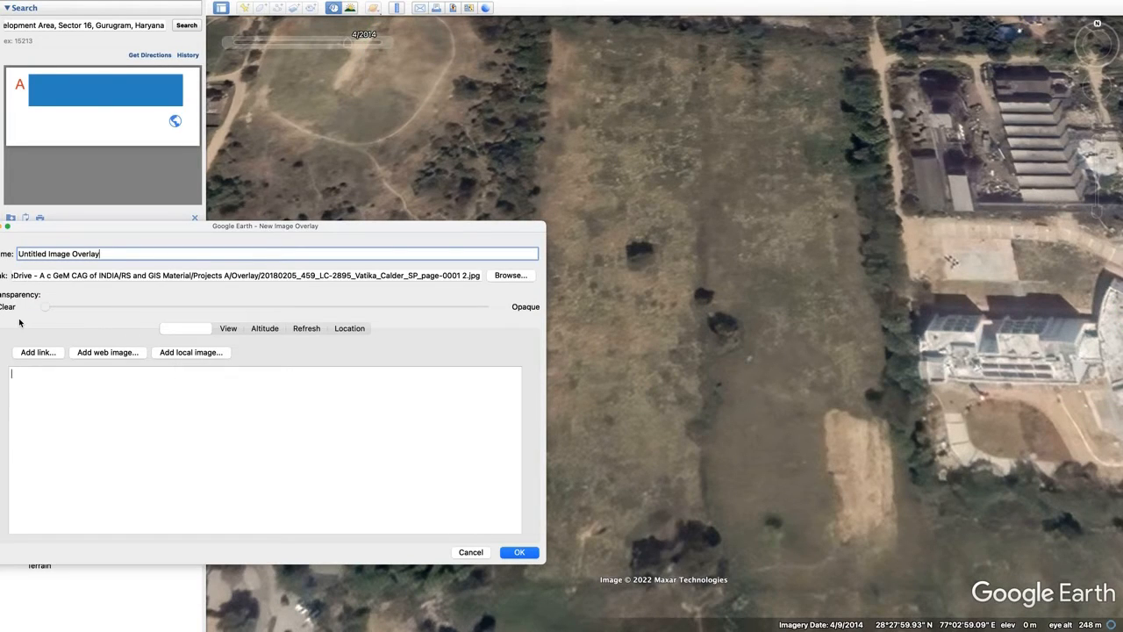
left_click_drag(19, 323, 165, 315)
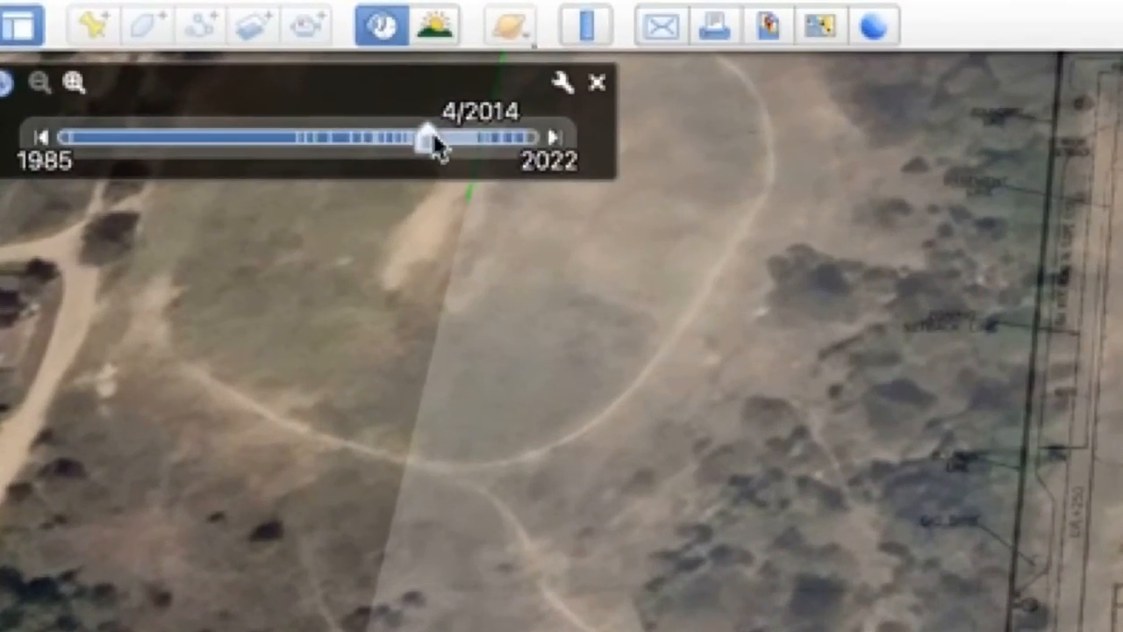
Advance the historical imagery through 8/2015 to 4/2018 and make the site plan overlay fully clear.
left_click(387, 43)
left_click(558, 140)
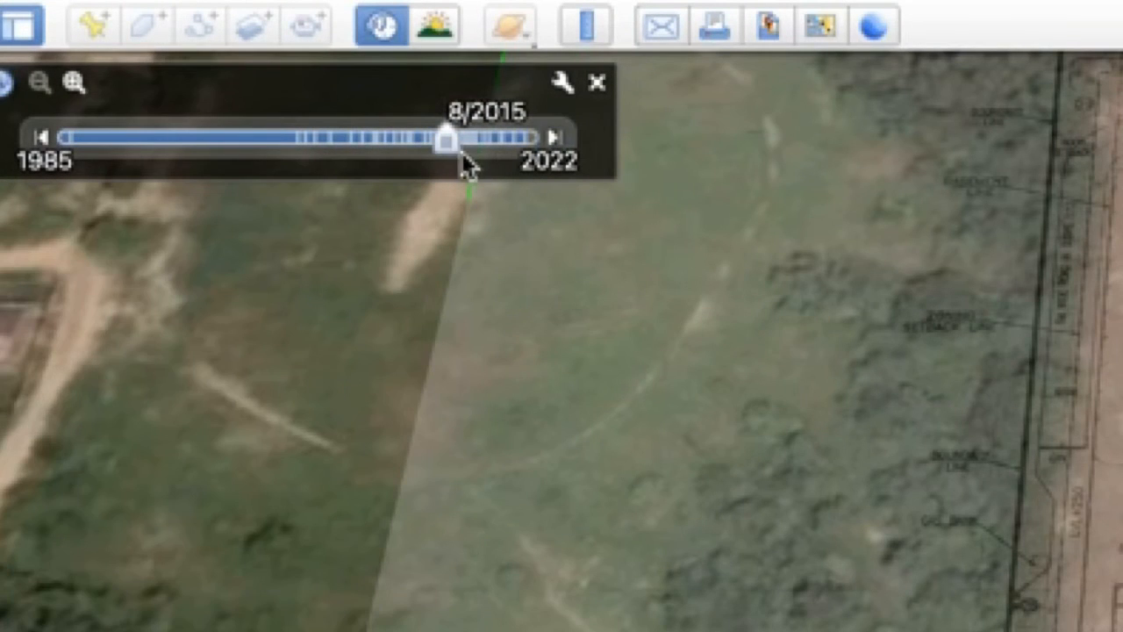
left_click_drag(454, 166, 491, 165)
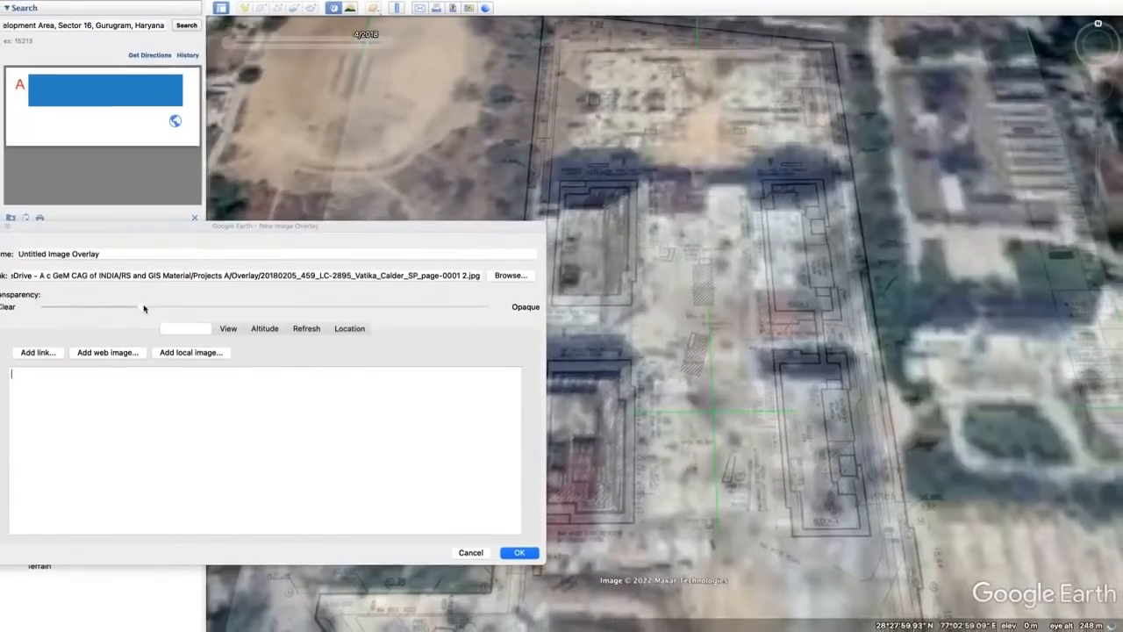
left_click_drag(38, 494, 13, 310)
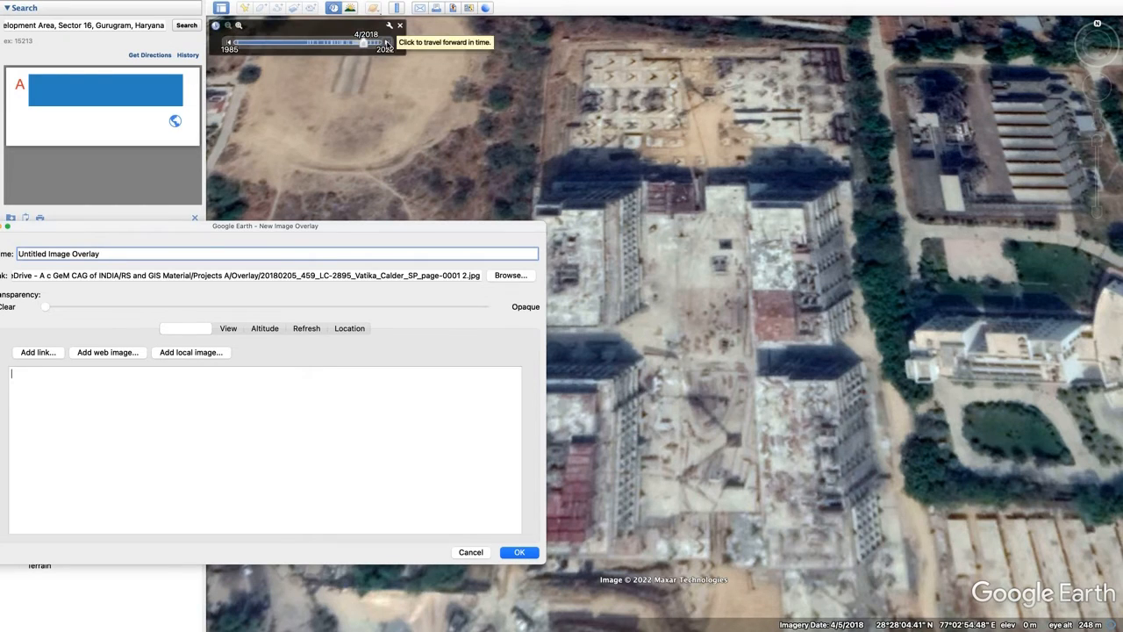
Advance the historical imagery date by date from 11/2018 to 3/2022 to examine the construction progress.
left_click(388, 42)
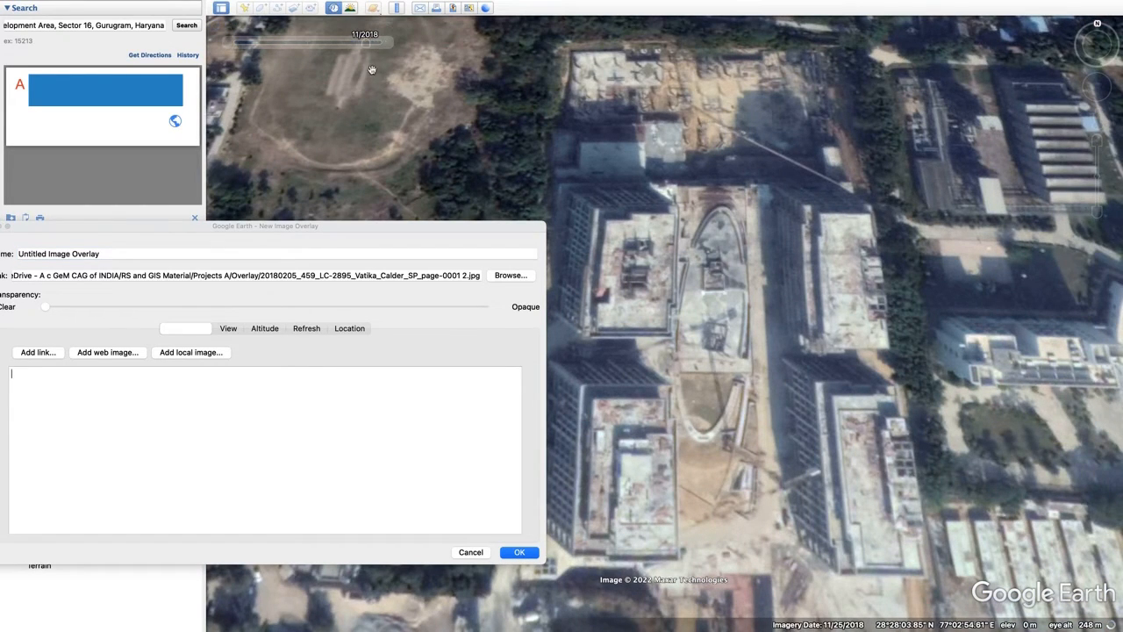
left_click(386, 46)
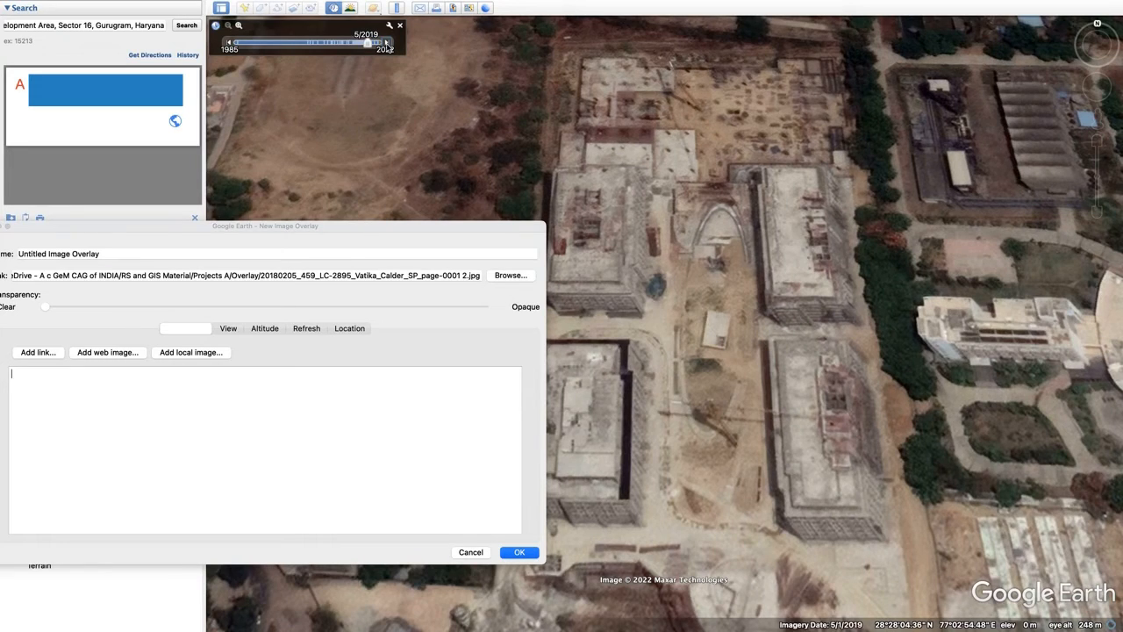
left_click(386, 46)
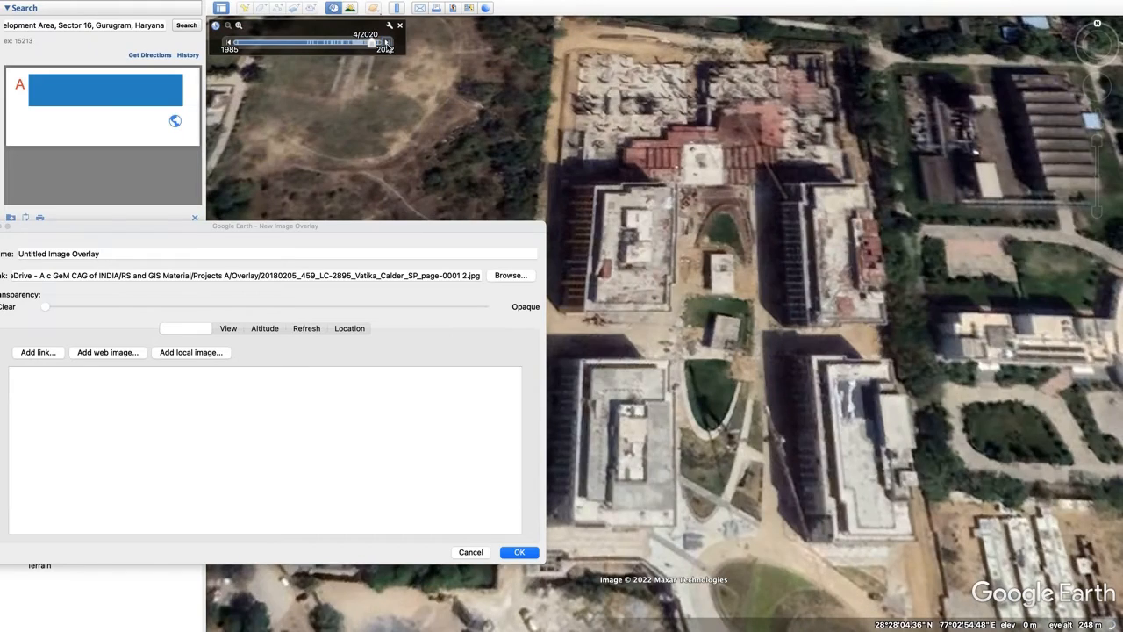
left_click(386, 46)
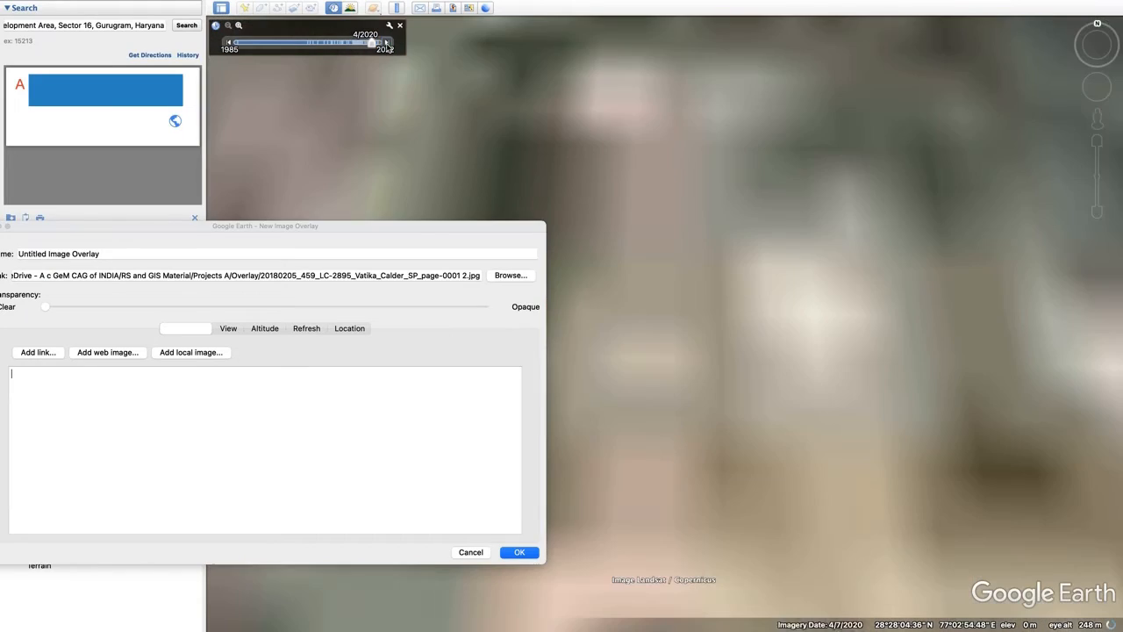
left_click(386, 45)
left_click(386, 46)
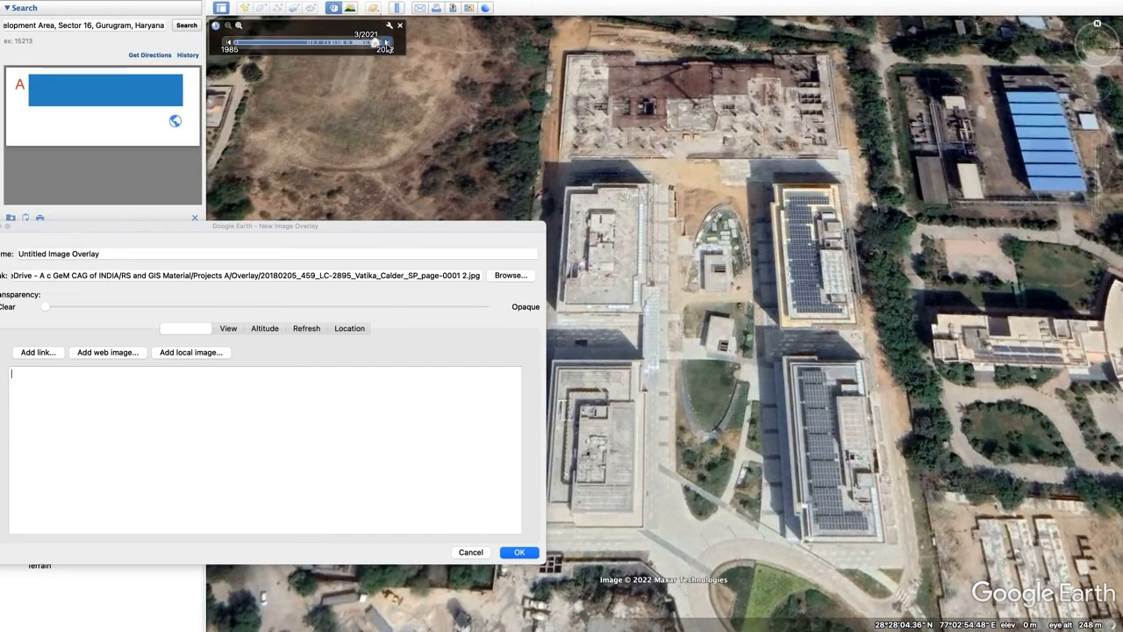
left_click(386, 46)
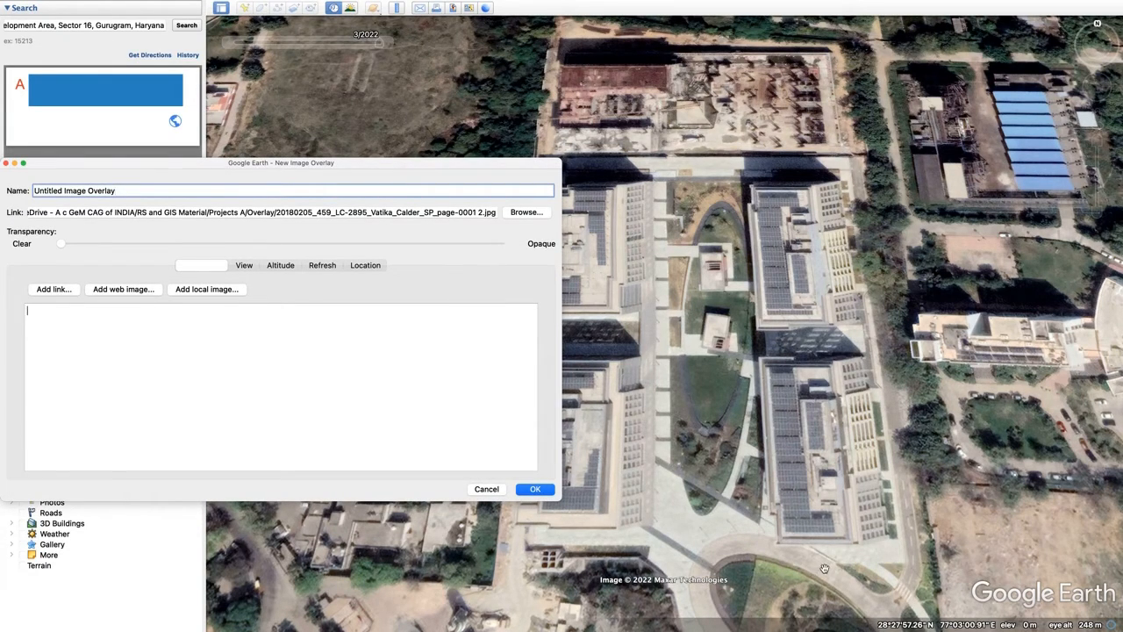
Raise the site plan overlay's opacity to about 90% and save the image overlay.
left_click(798, 380)
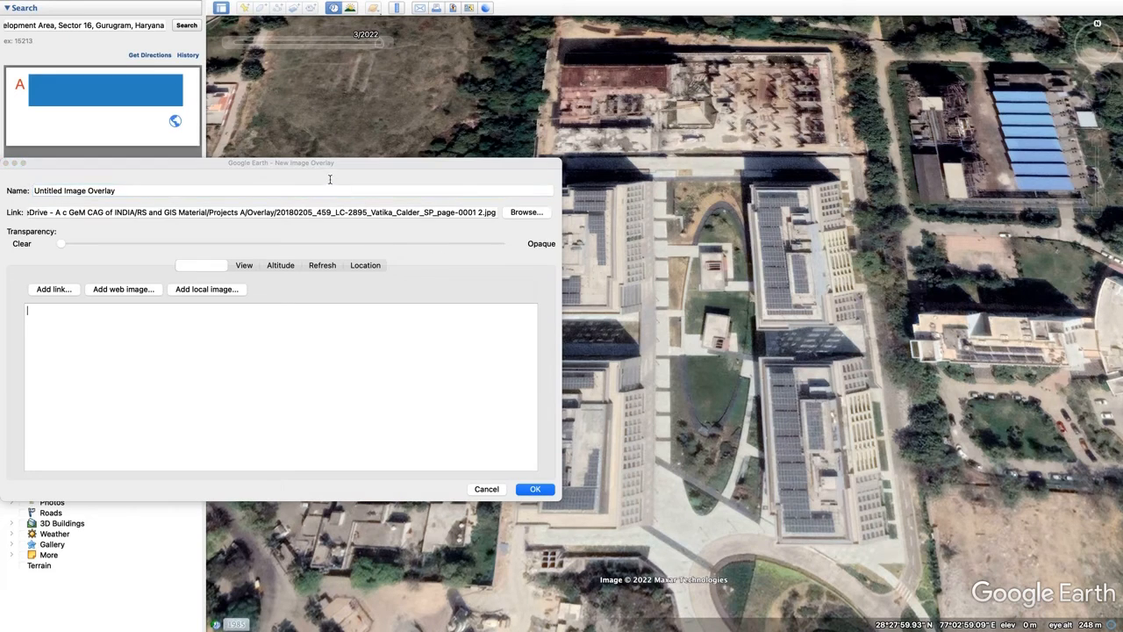
left_click(456, 164)
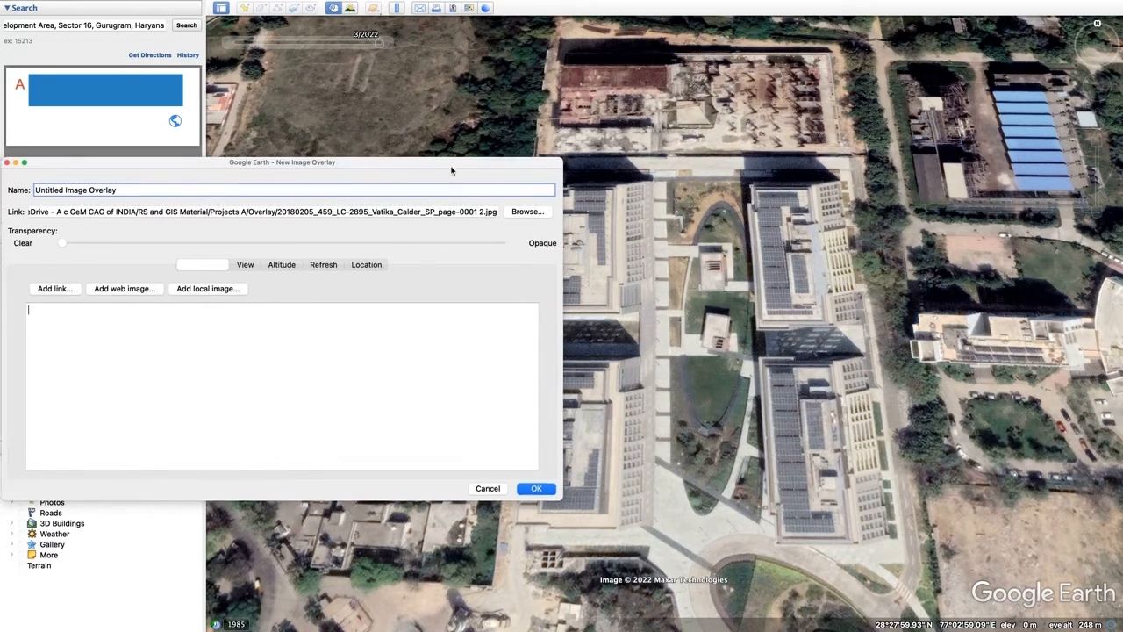
left_click_drag(461, 162, 503, 156)
left_click_drag(104, 238, 510, 234)
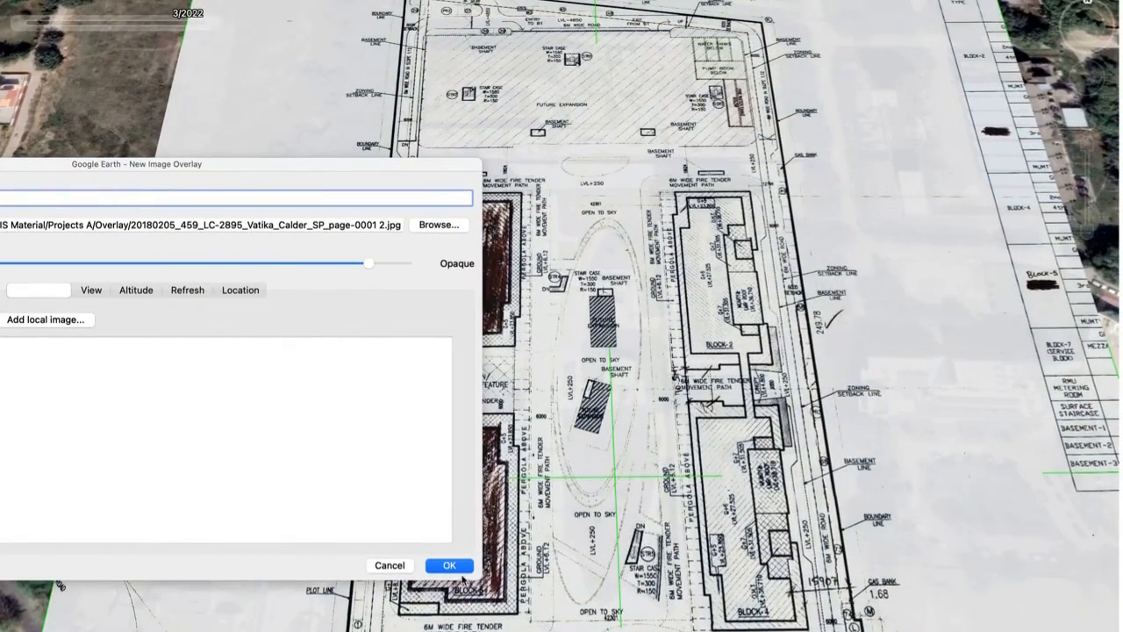
left_click(459, 570)
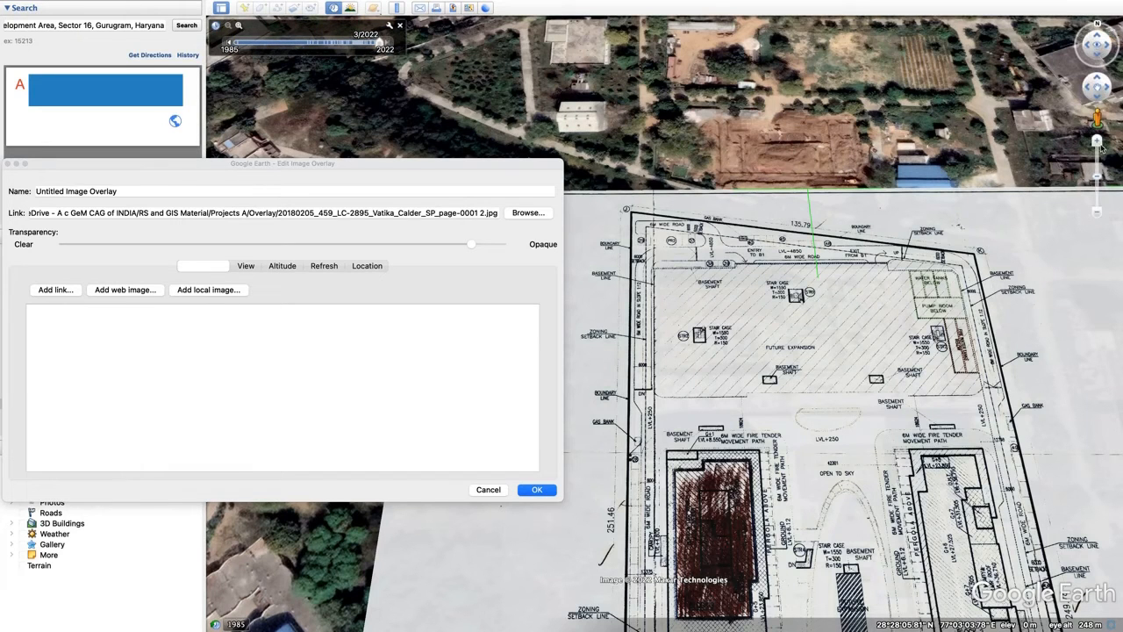
Look over the nearly opaque site plan from its northern boundary down to the building blocks.
left_click(1097, 60)
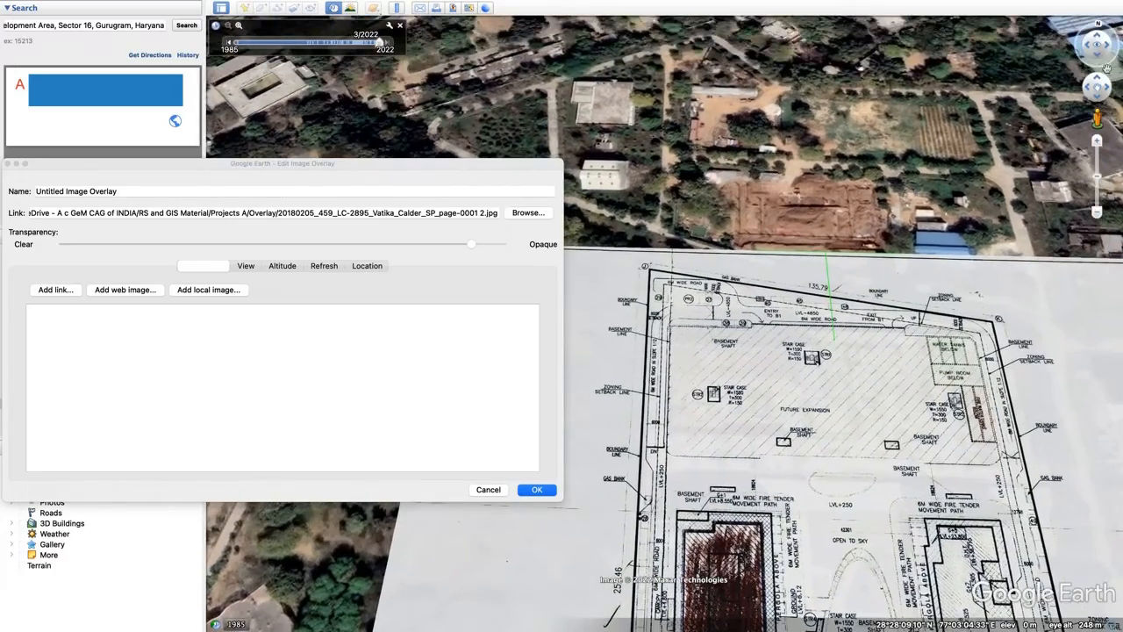
left_click(1099, 57)
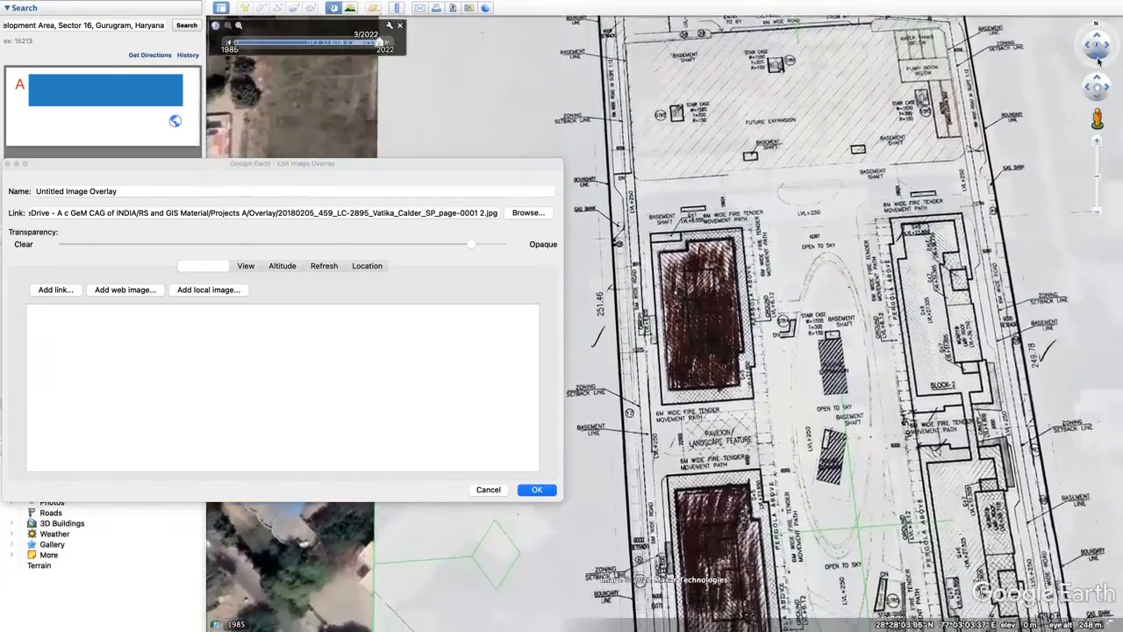
left_click_drag(1097, 61, 1095, 62)
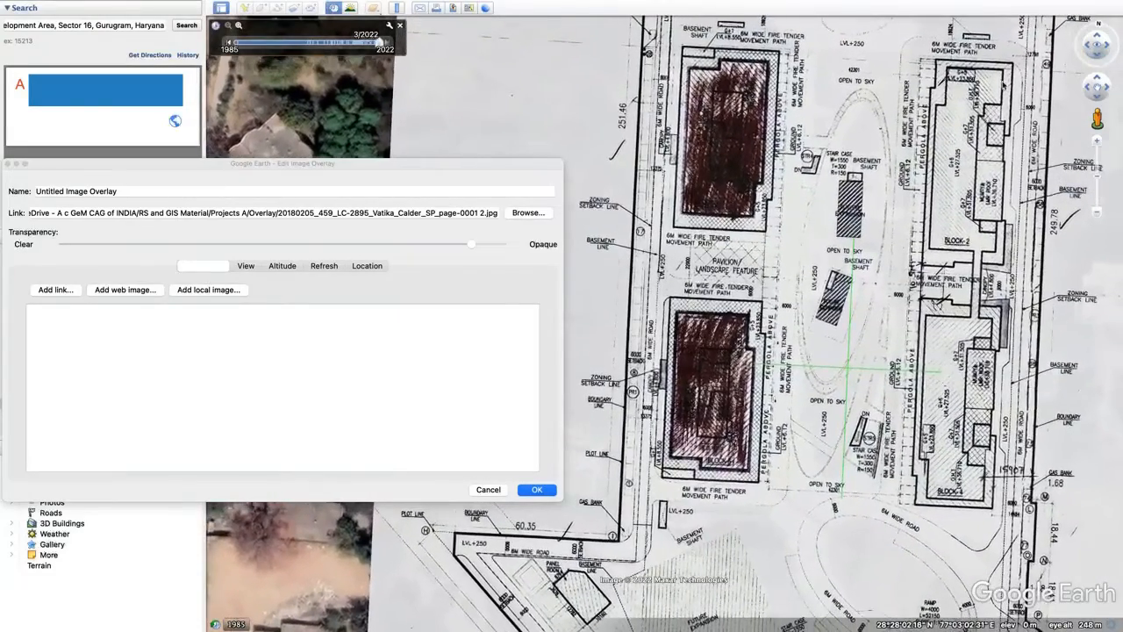
left_click_drag(876, 194, 859, 270)
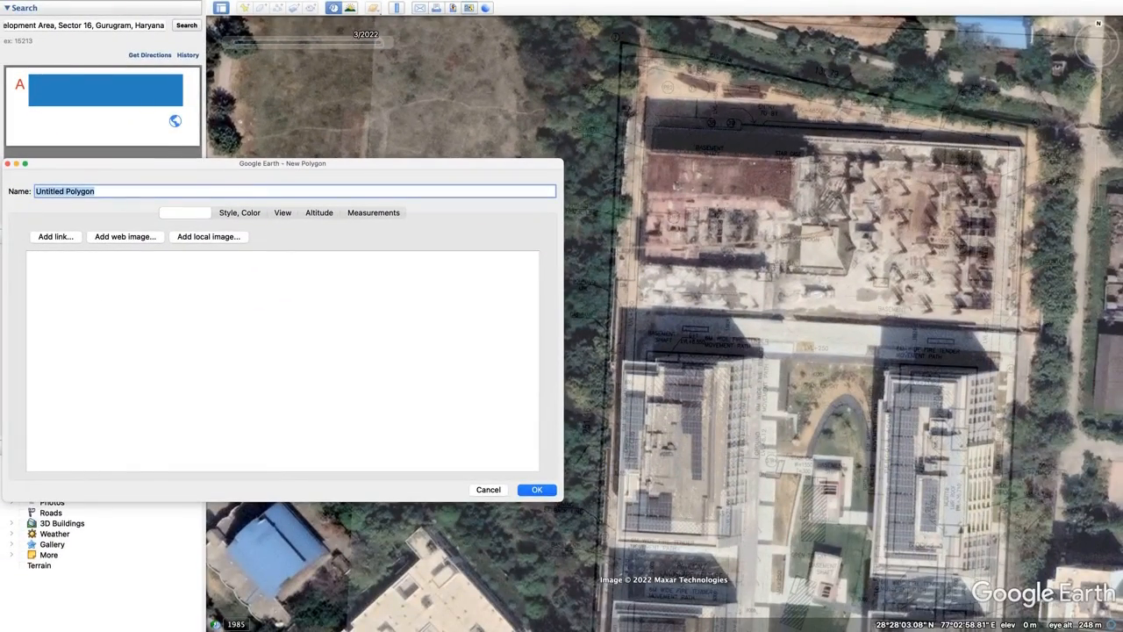
Draw a six-corner L-shaped polygon of about 2,350 square meters over the western half of the northern construction area, shifting its northwest corner slightly north.
scroll(771, 292, "up", 3)
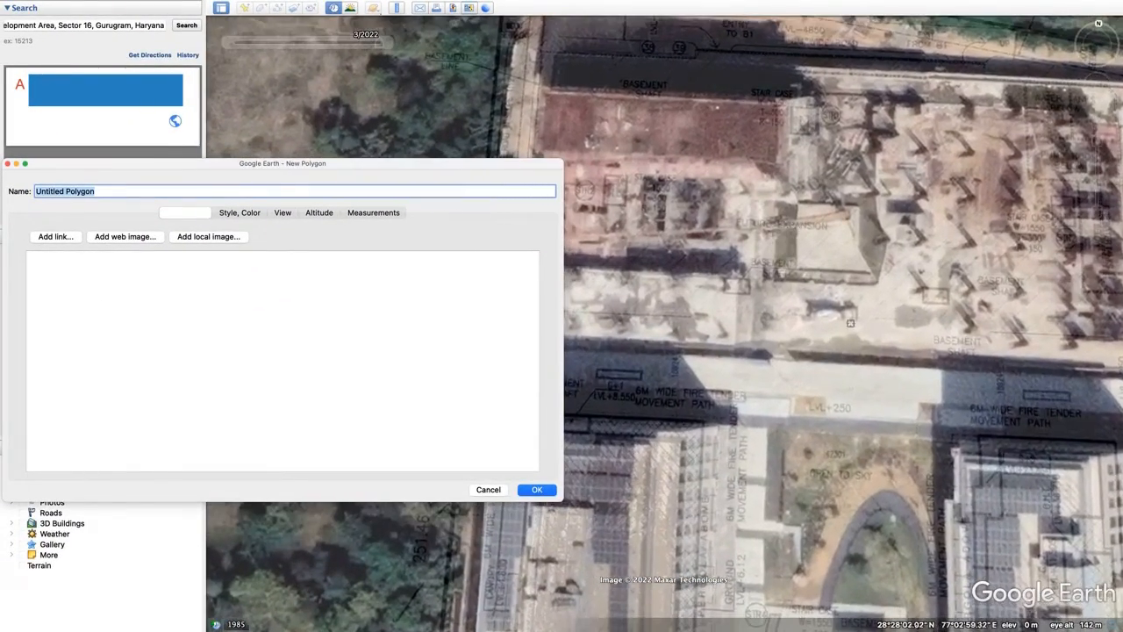
left_click_drag(368, 164, 277, 177)
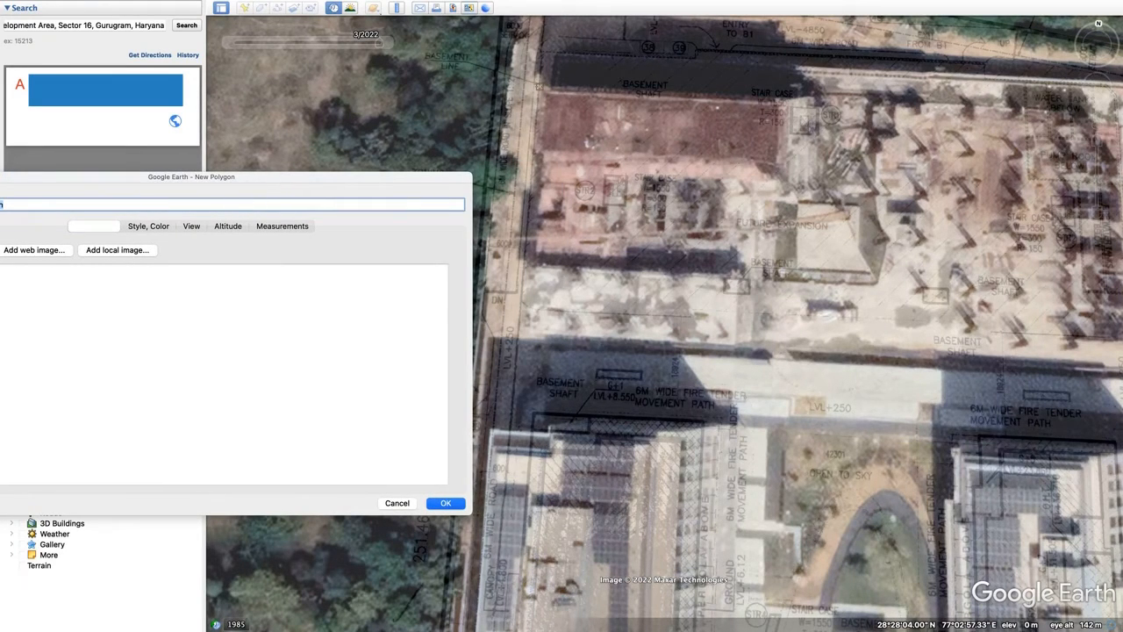
left_click(540, 87)
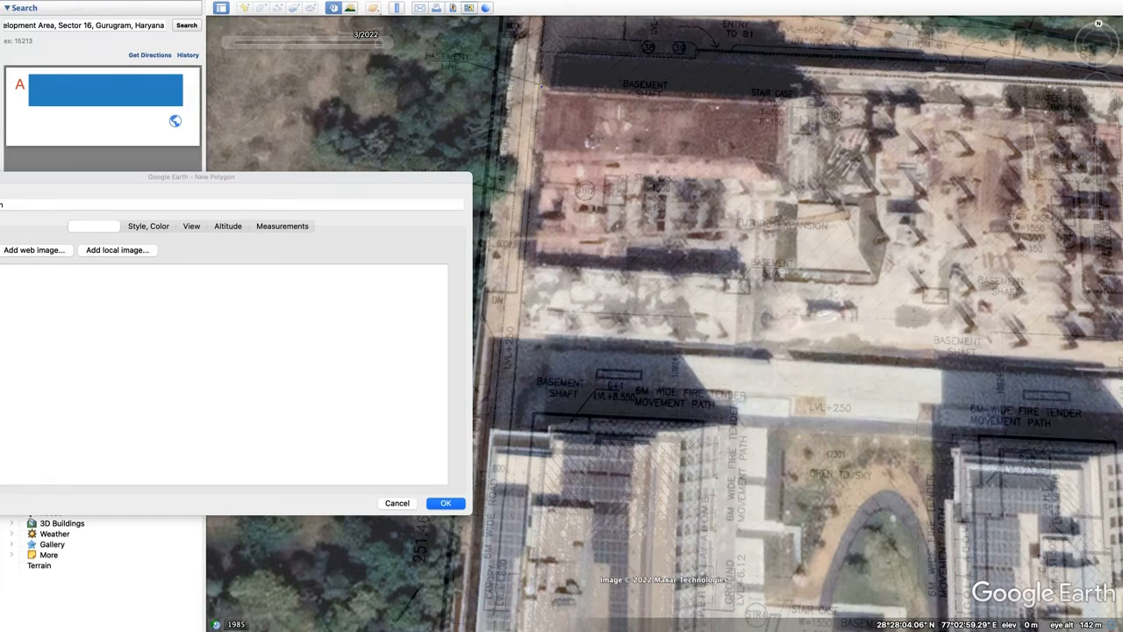
left_click(816, 97)
left_click(817, 200)
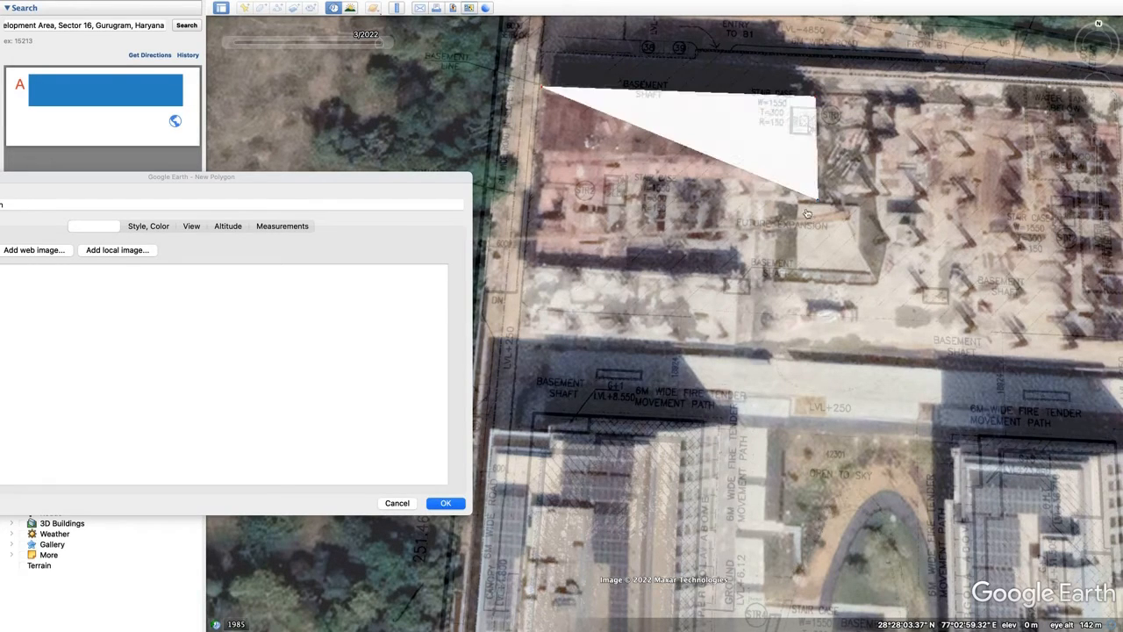
left_click(760, 200)
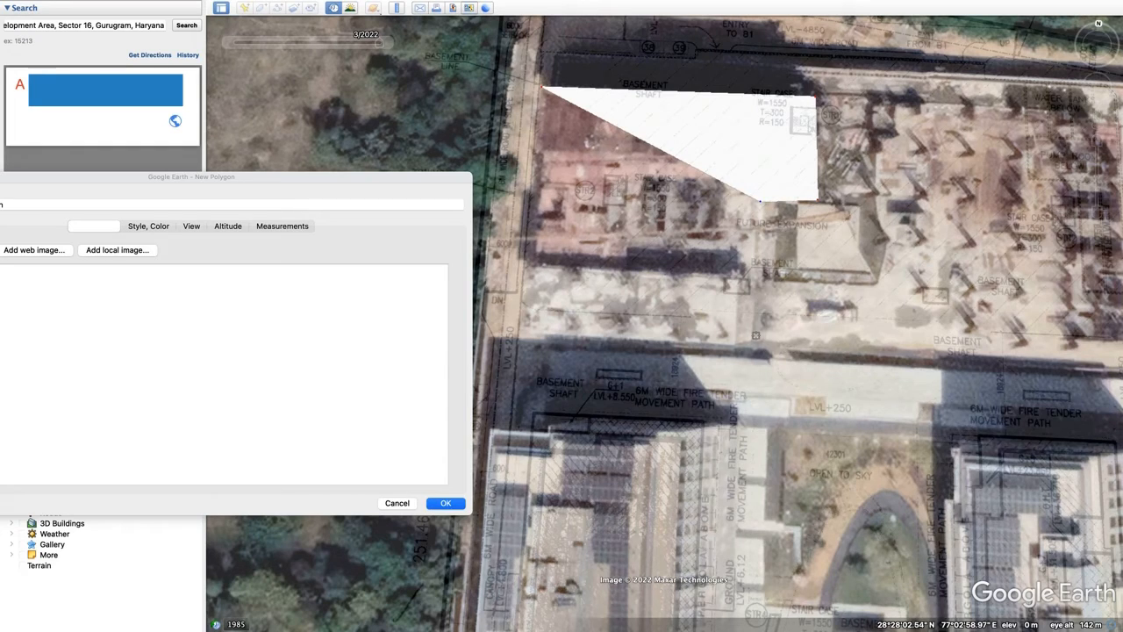
left_click(754, 345)
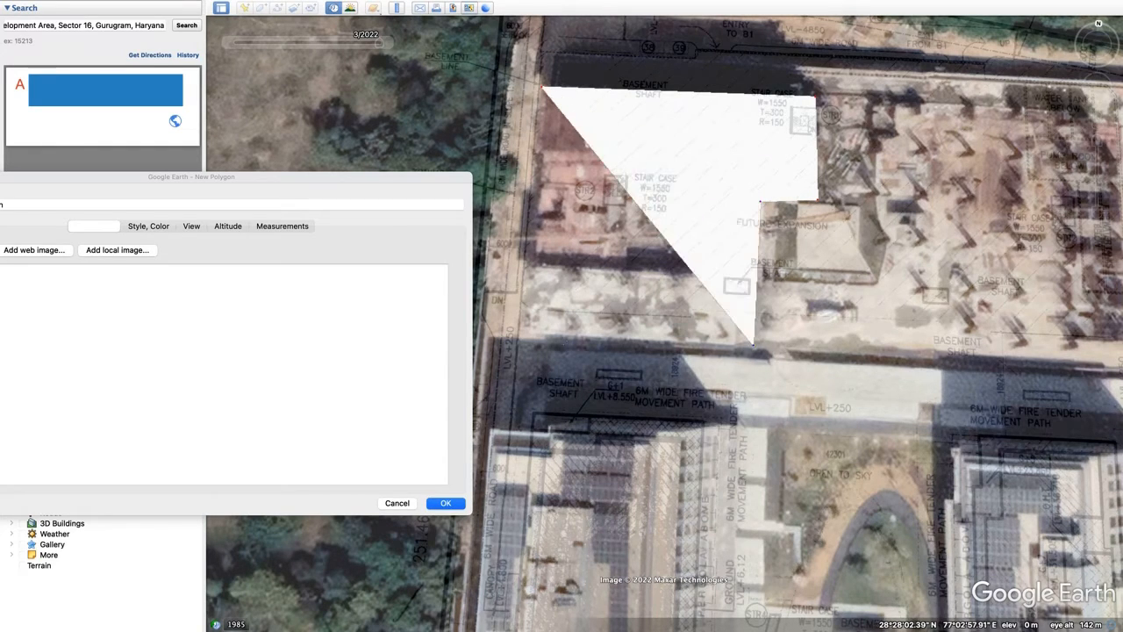
left_click(522, 334)
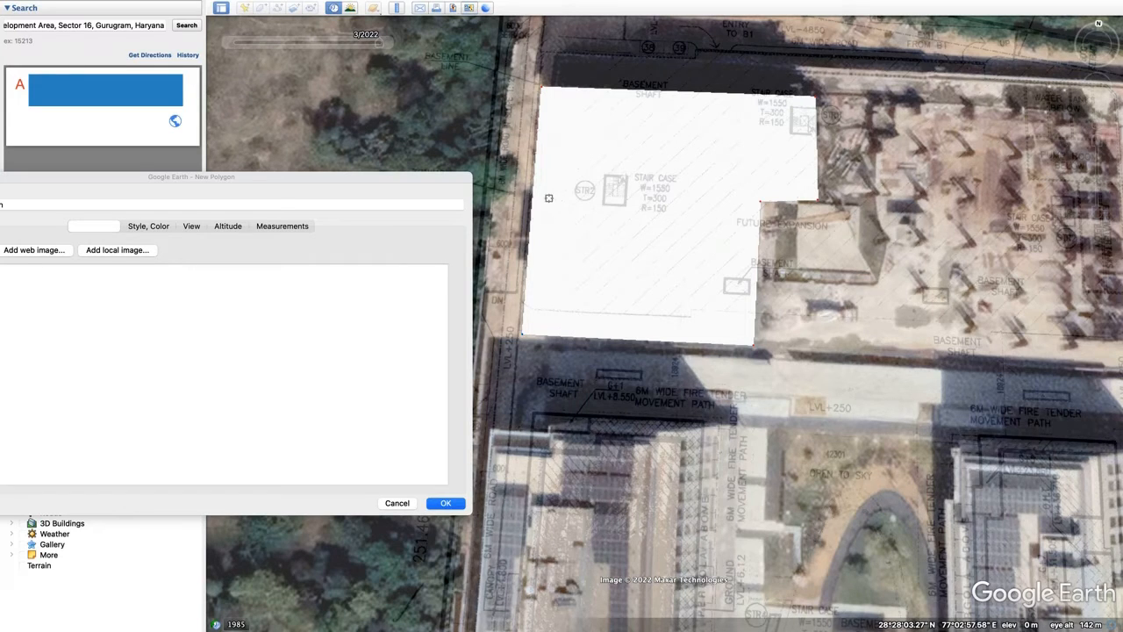
left_click_drag(343, 185, 827, 230)
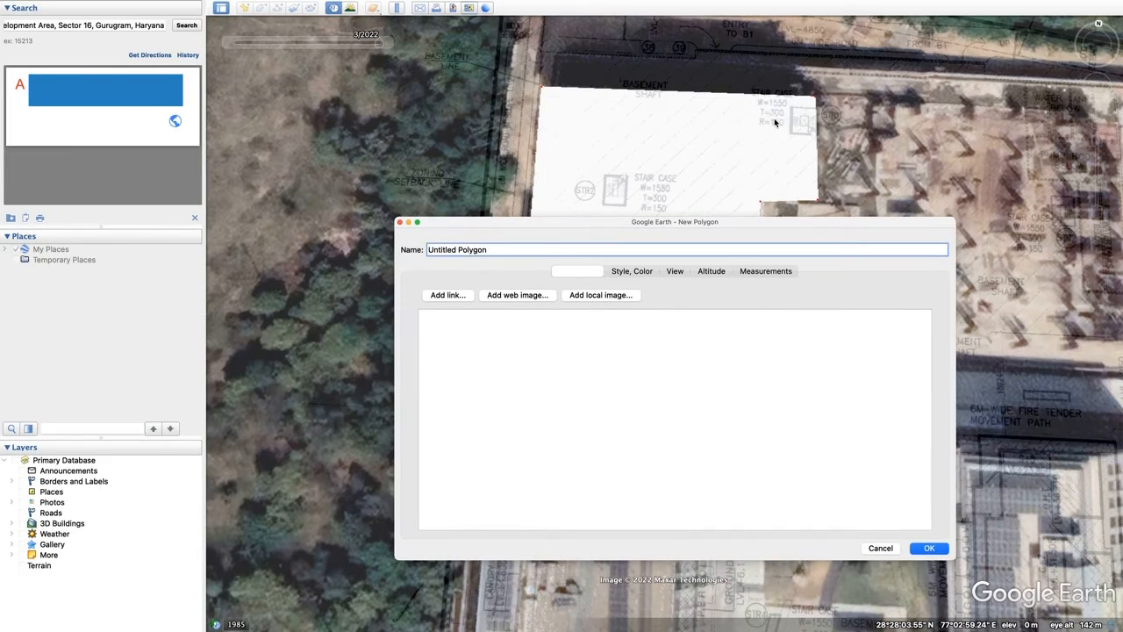
left_click(545, 90)
left_click_drag(545, 91, 545, 79)
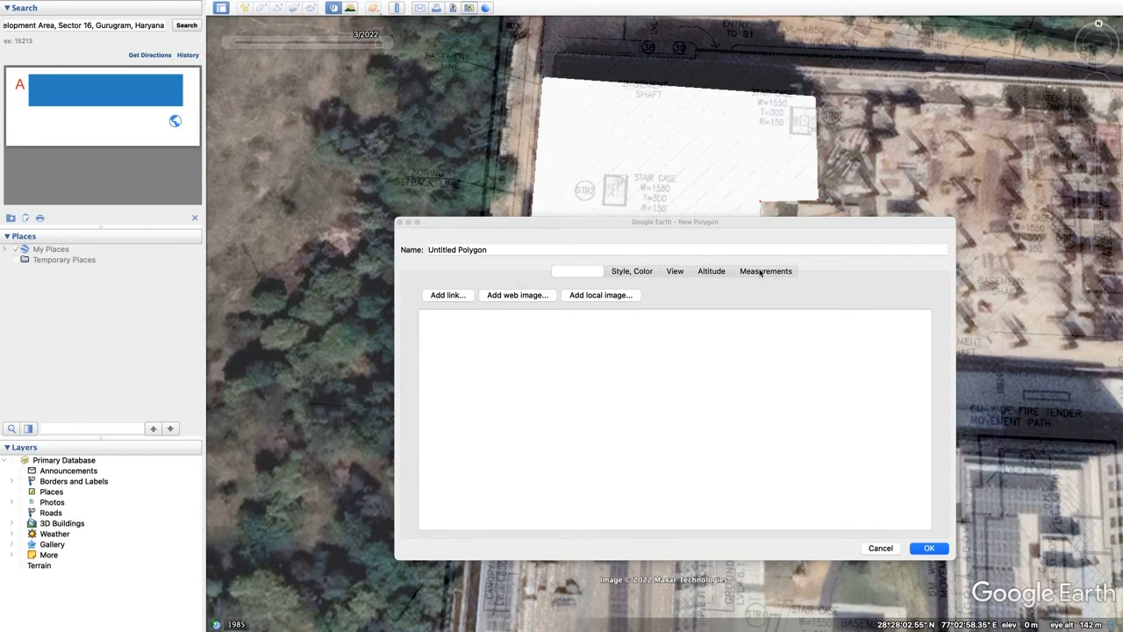
Fill the polygon with red and set its area opacity to 50%.
left_click(636, 271)
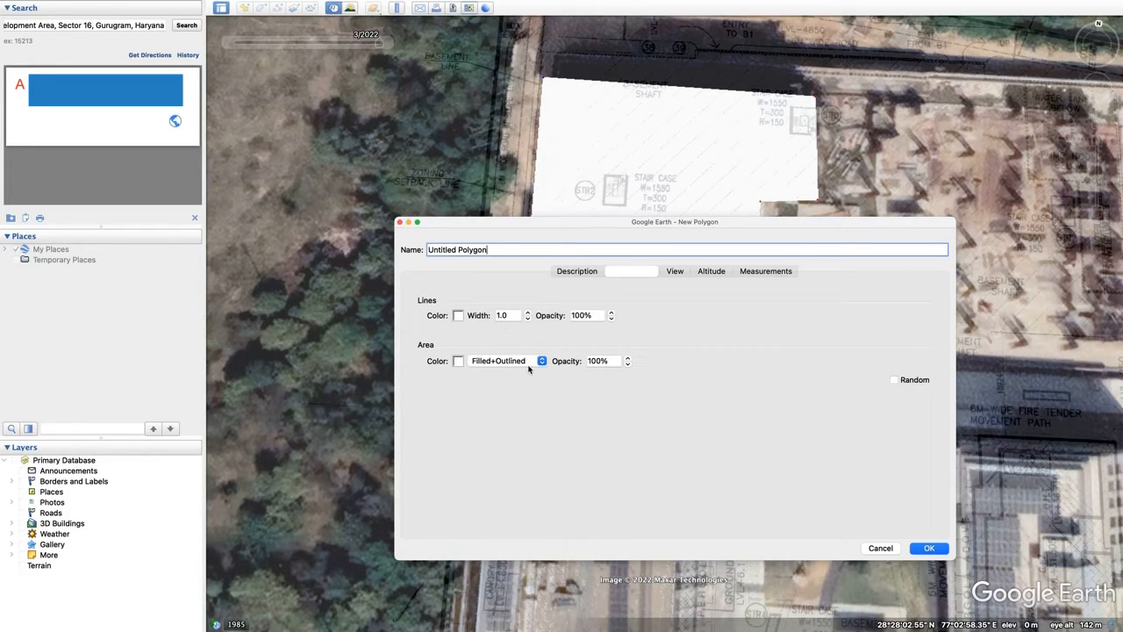
left_click(457, 361)
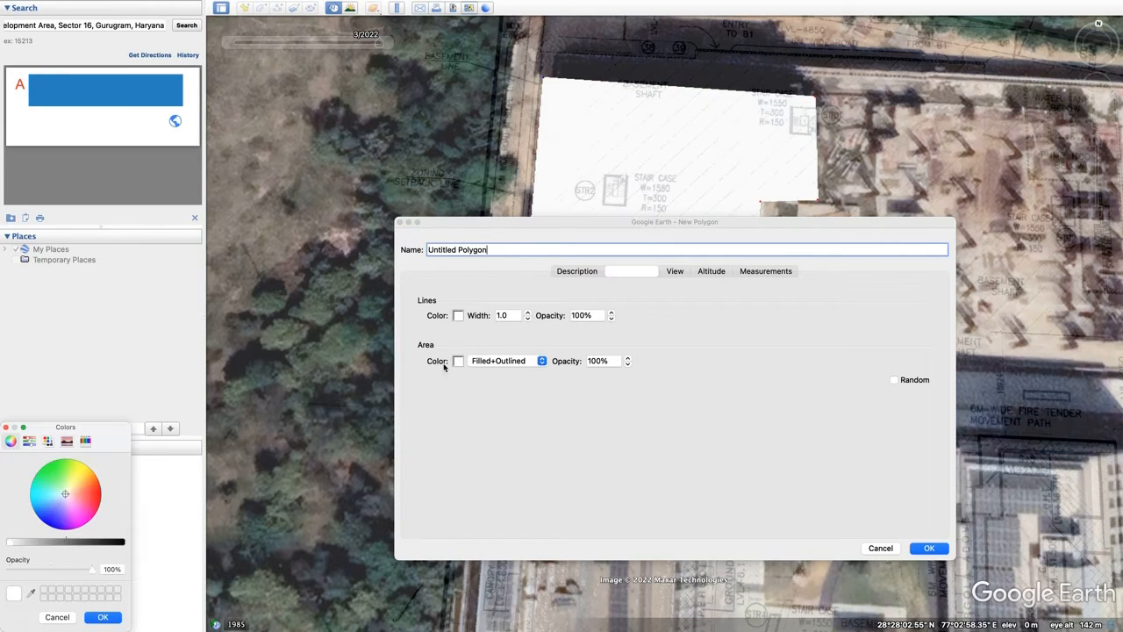
left_click(90, 496)
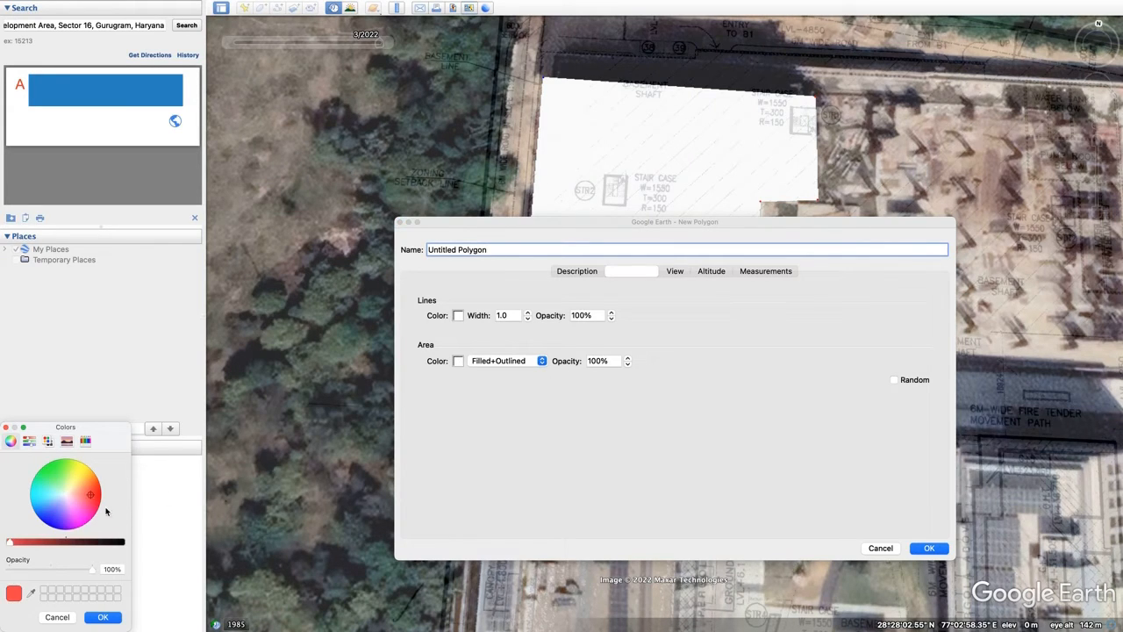
left_click(103, 618)
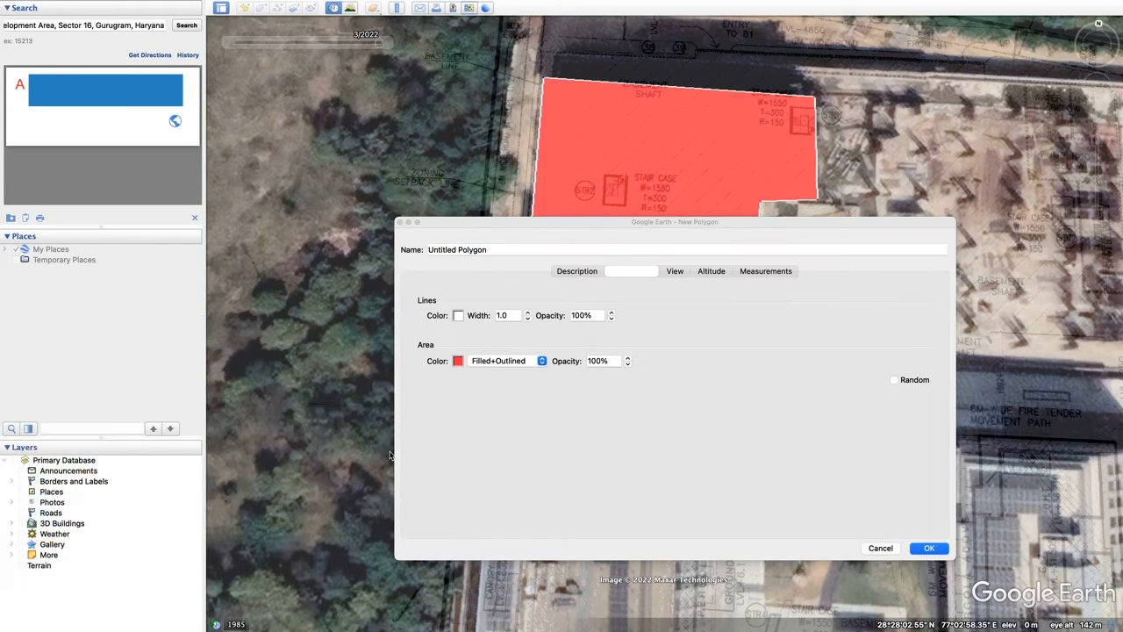
left_click(600, 362)
double_click(595, 362)
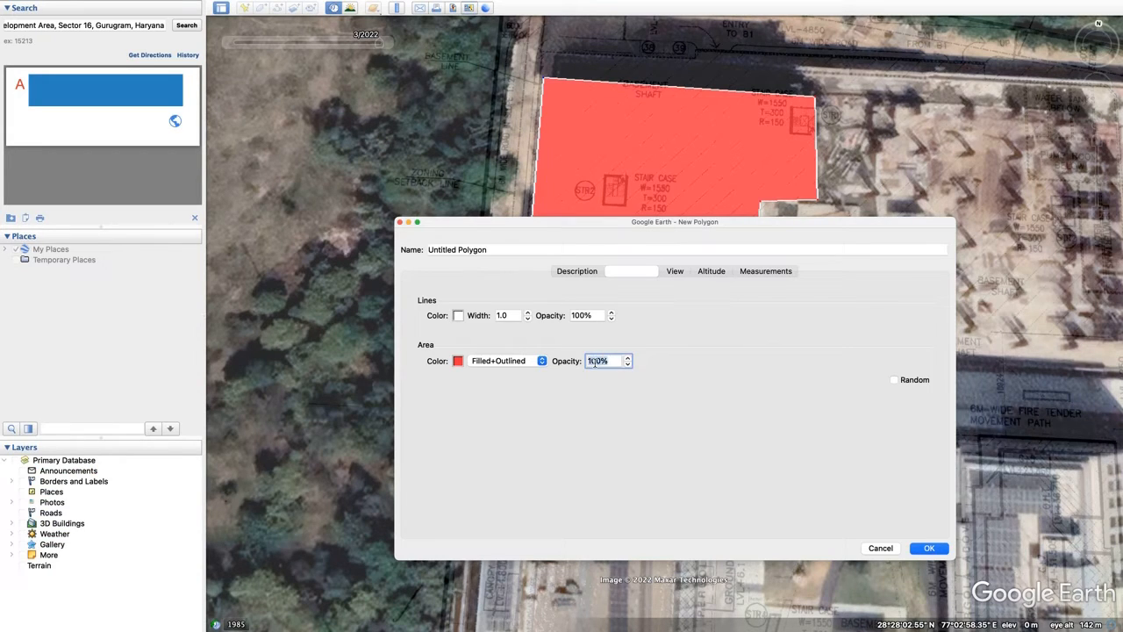
type("50")
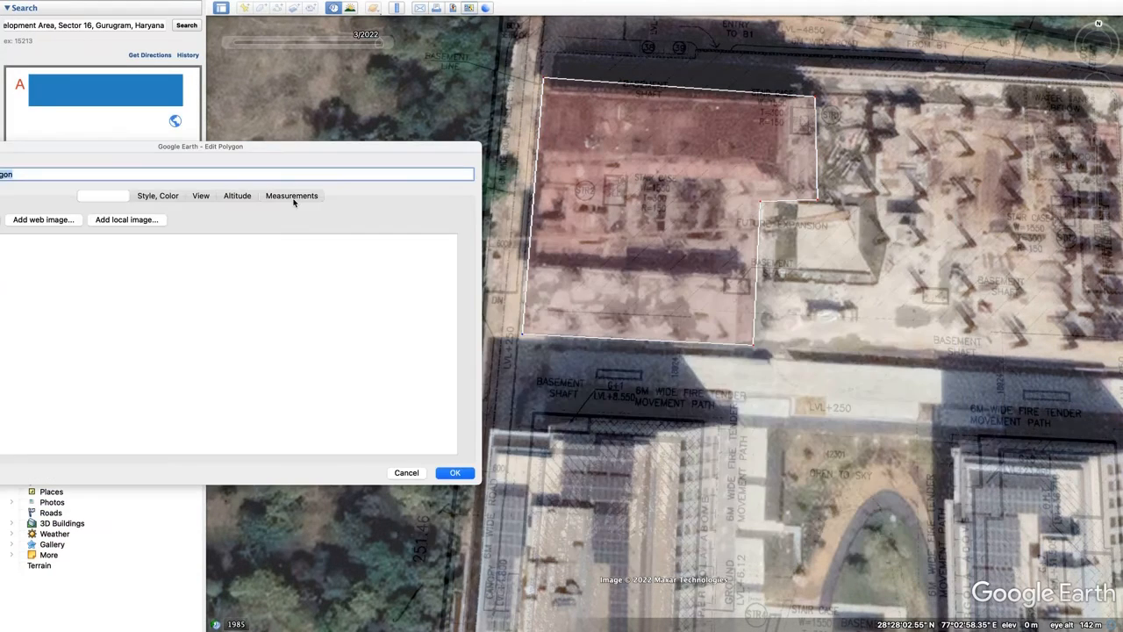
Check the polygon's area in square meters and in square feet, and close its properties.
left_click(294, 200)
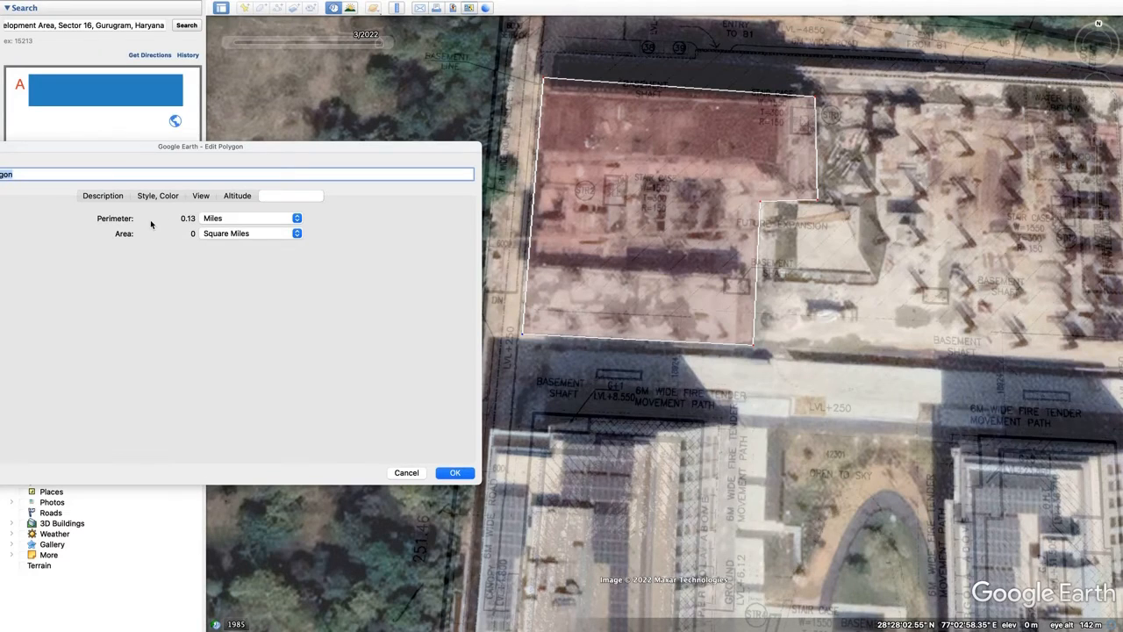
left_click(233, 232)
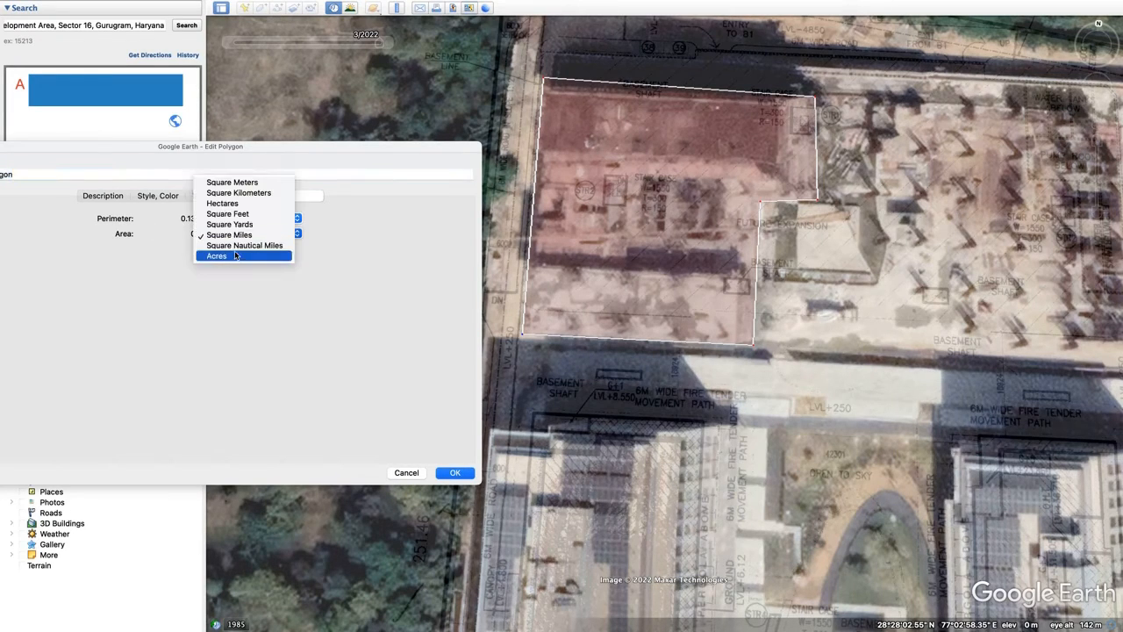
left_click(237, 184)
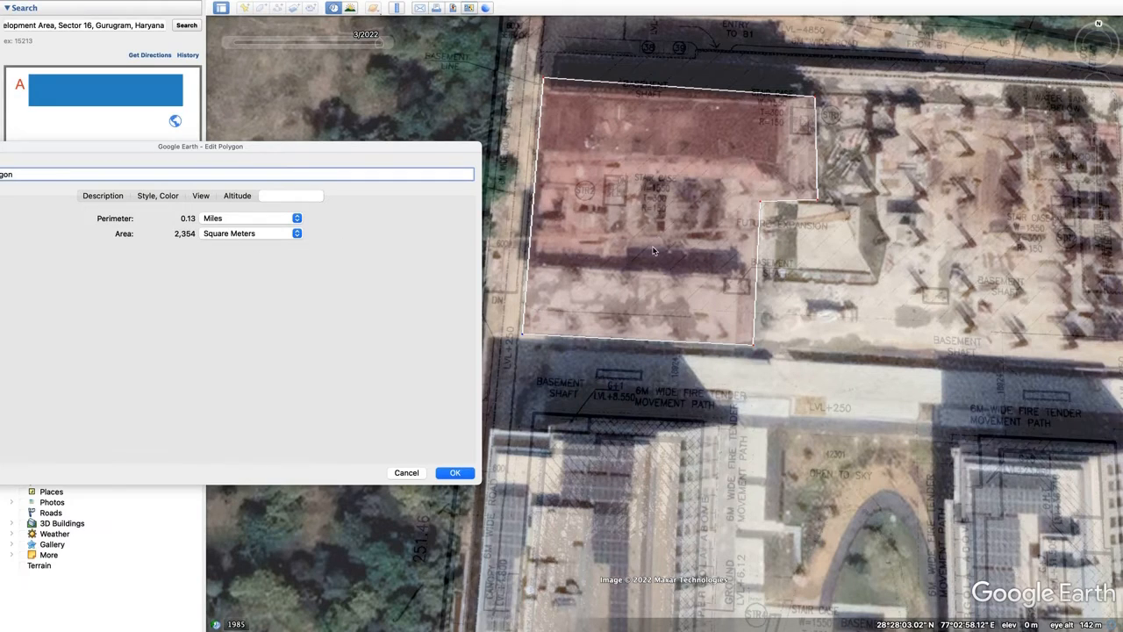
left_click(253, 237)
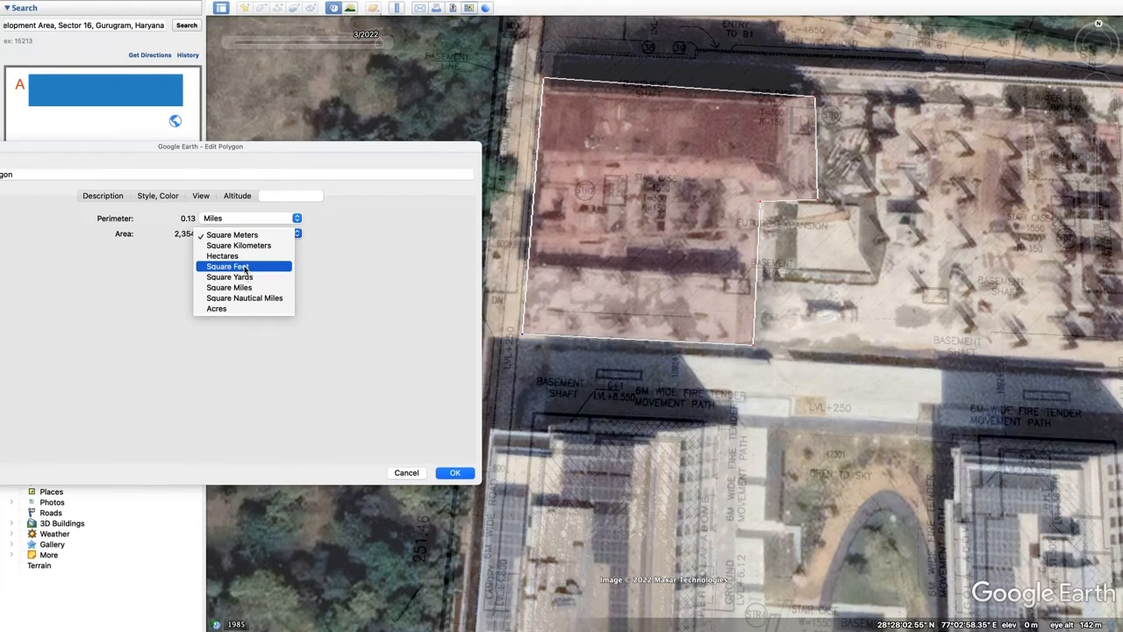
left_click(249, 266)
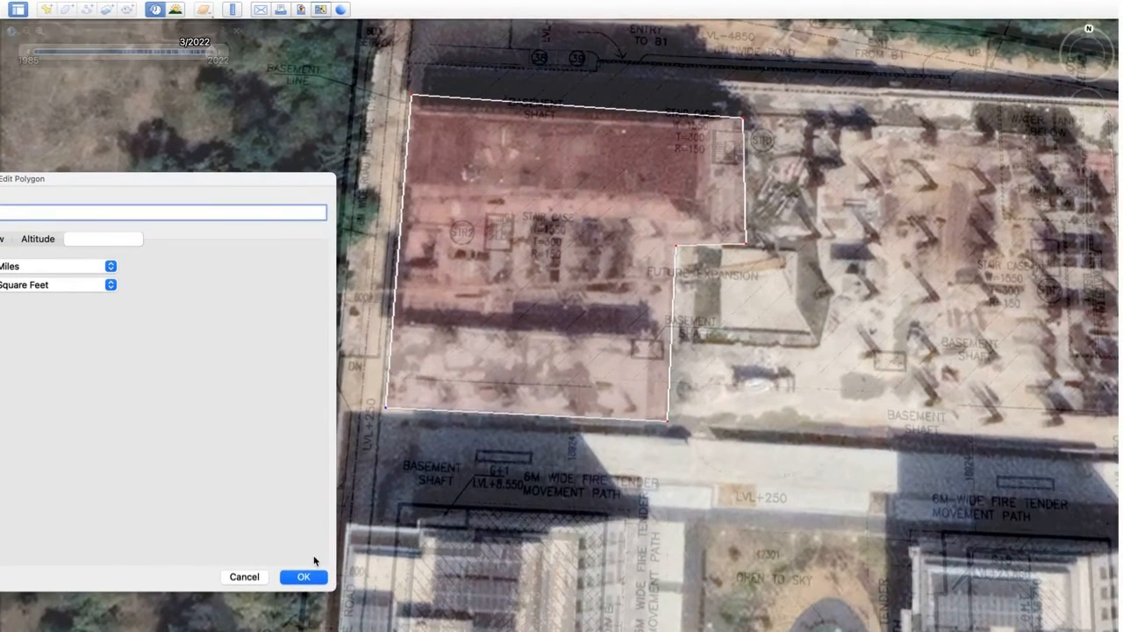
left_click(361, 536)
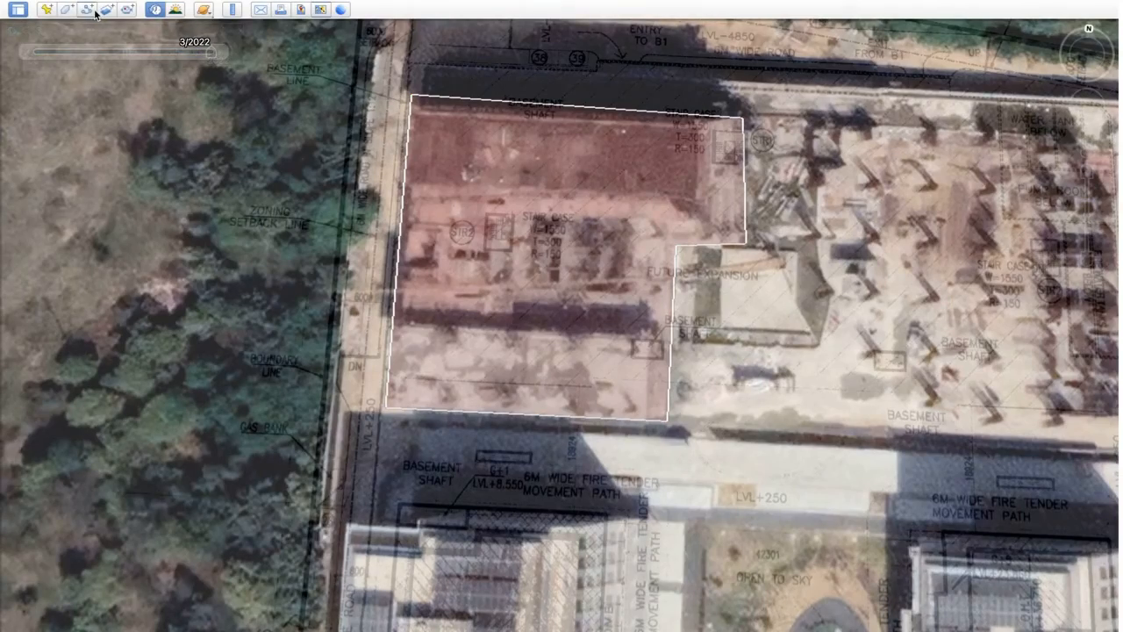
Draw a straight two-point path about 62 m long along the eastern side of the southeastern building block.
scroll(620, 462, "down", 5)
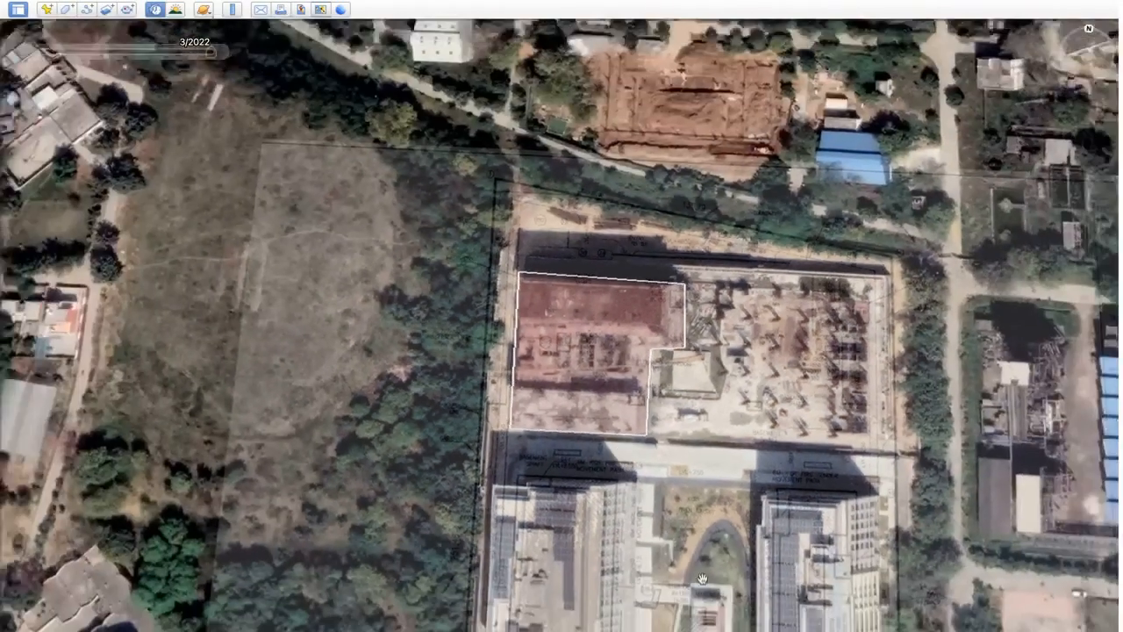
left_click_drag(698, 573, 434, 293)
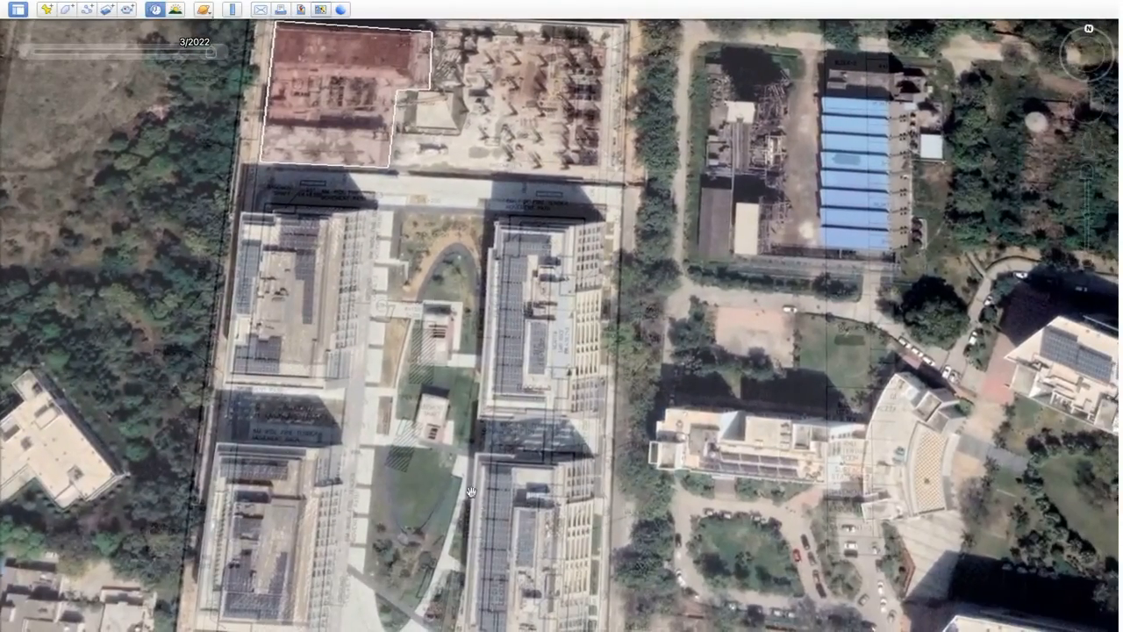
scroll(562, 626, "up", 3)
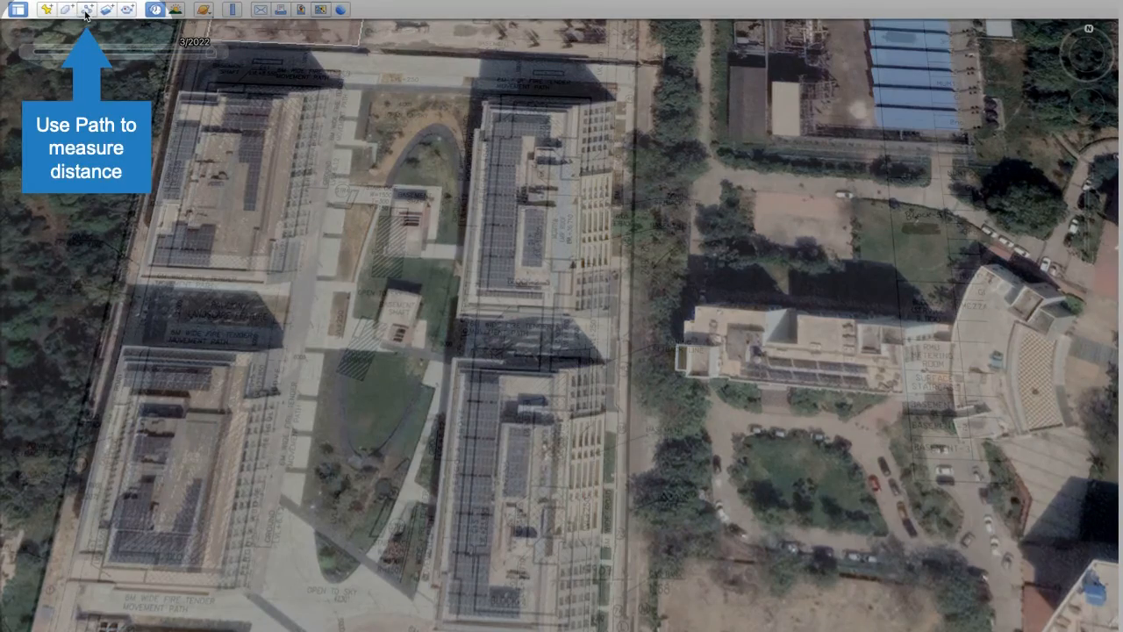
left_click(87, 10)
left_click(87, 10)
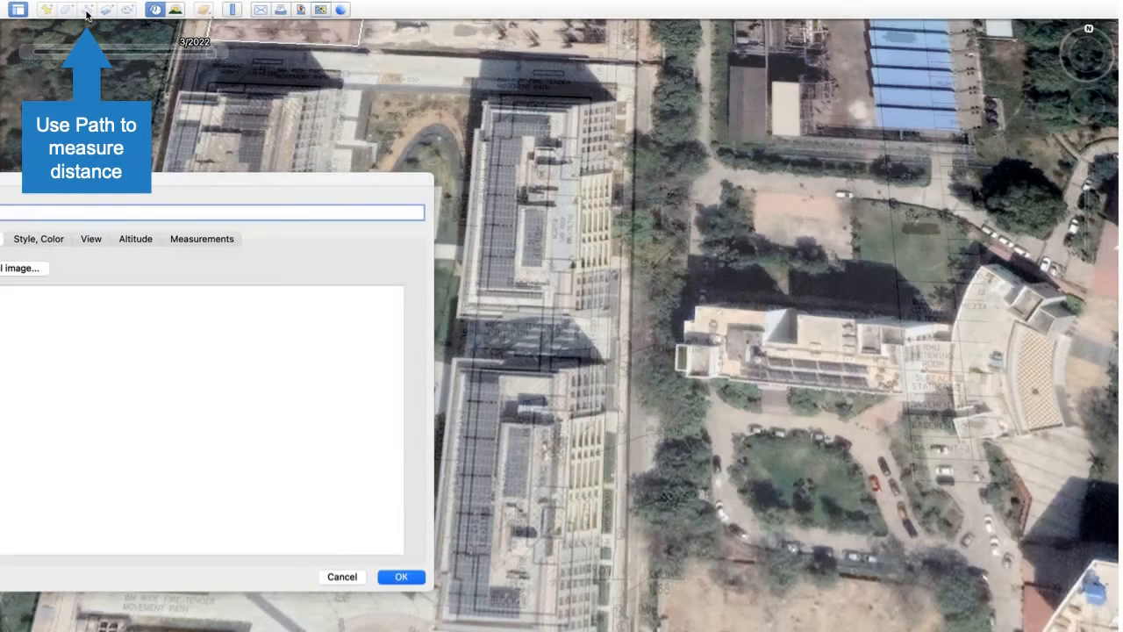
left_click_drag(148, 181, 0, 199)
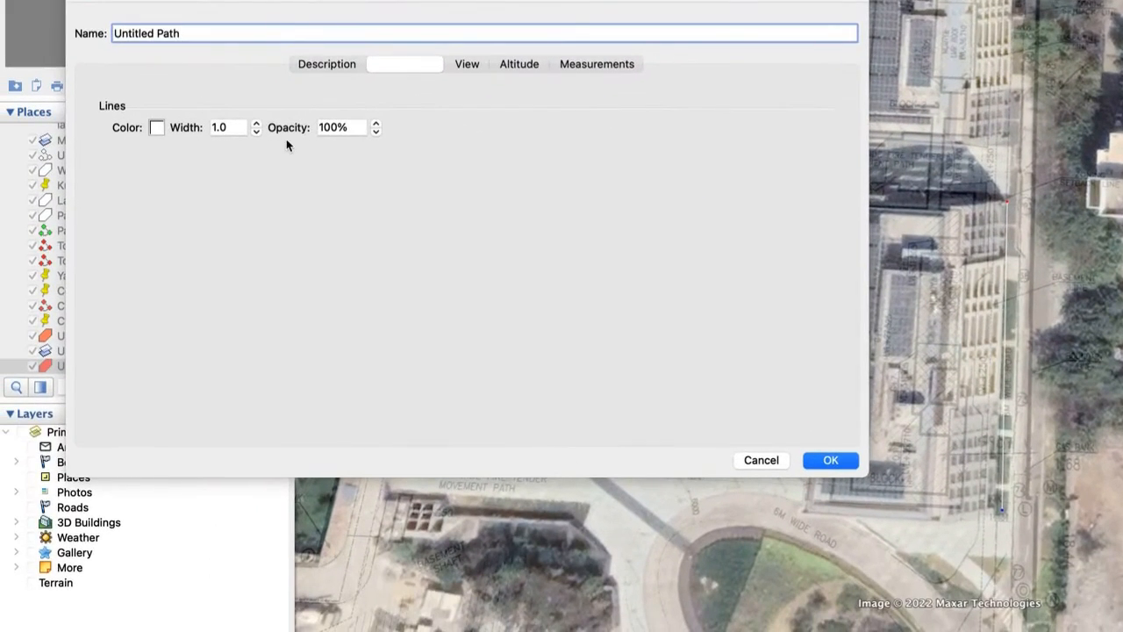
Style the path's line in red with a width of 2.9.
left_click(158, 128)
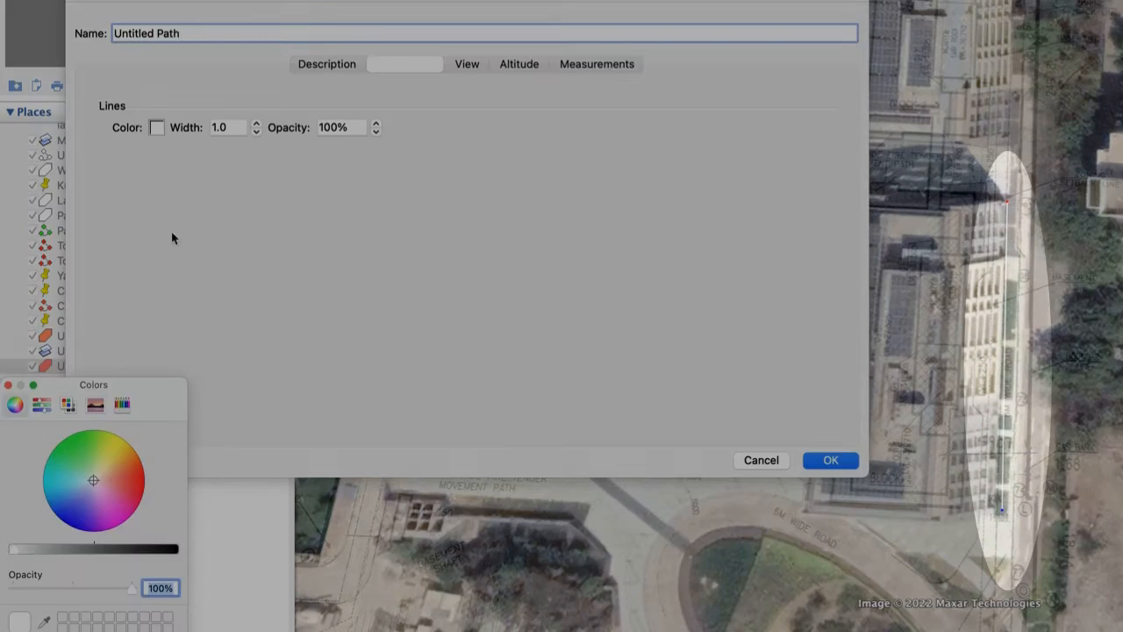
left_click(133, 485)
left_click(257, 128)
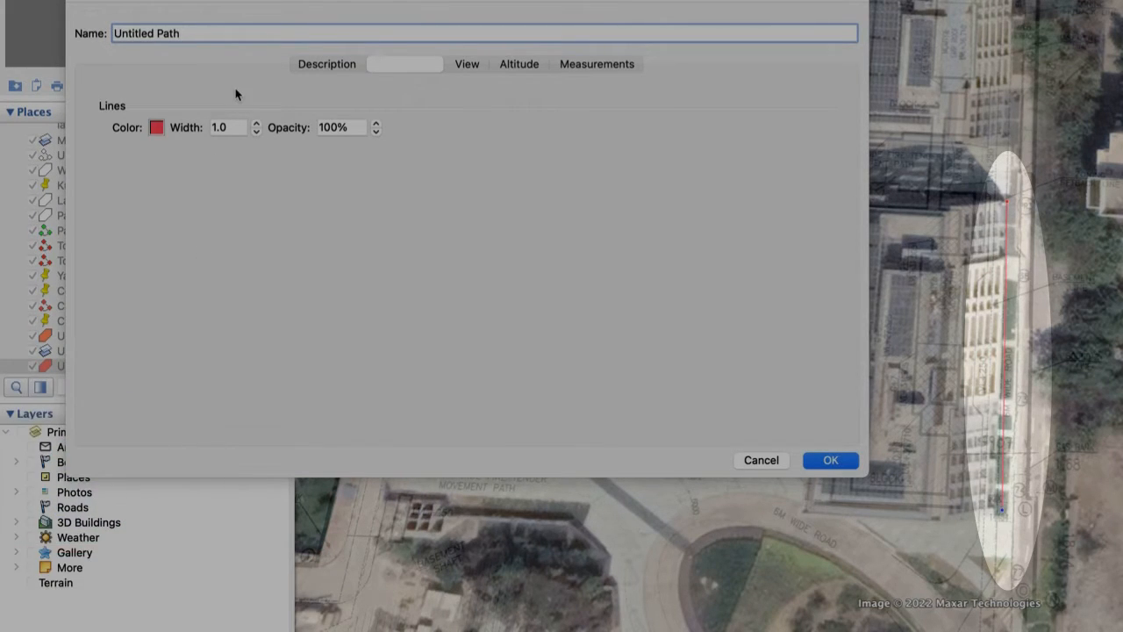
left_click(257, 124)
left_click(257, 125)
left_click(257, 125)
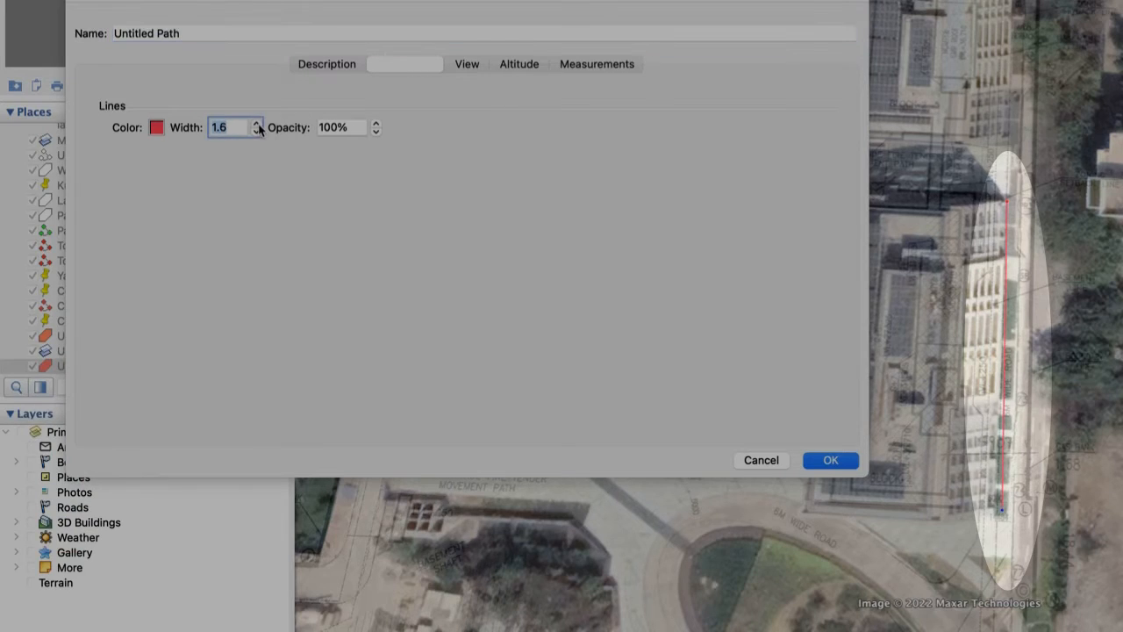
left_click(258, 126)
left_click(258, 125)
left_click(257, 126)
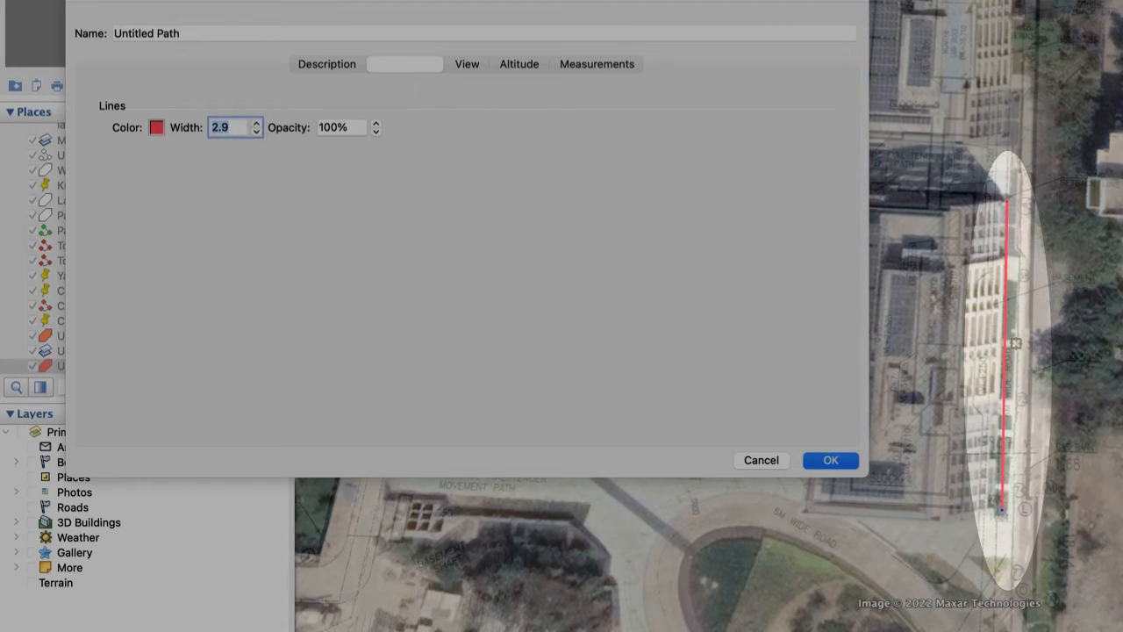
Measure the path's length in kilometers, meters, centimeters and finally feet.
left_click(596, 65)
left_click(522, 97)
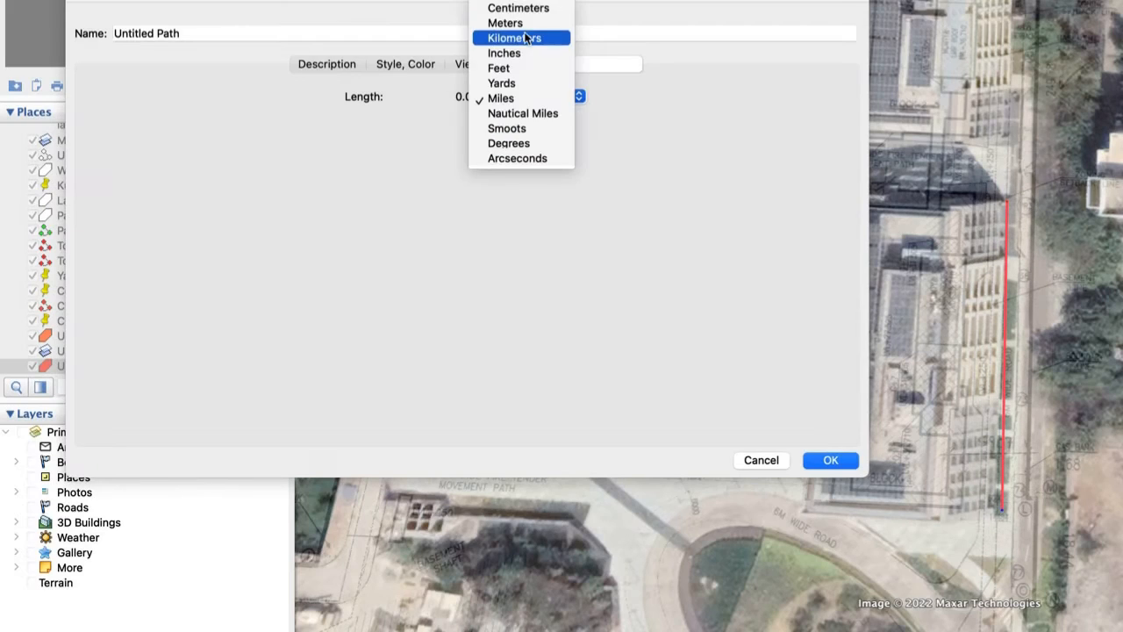
left_click(526, 38)
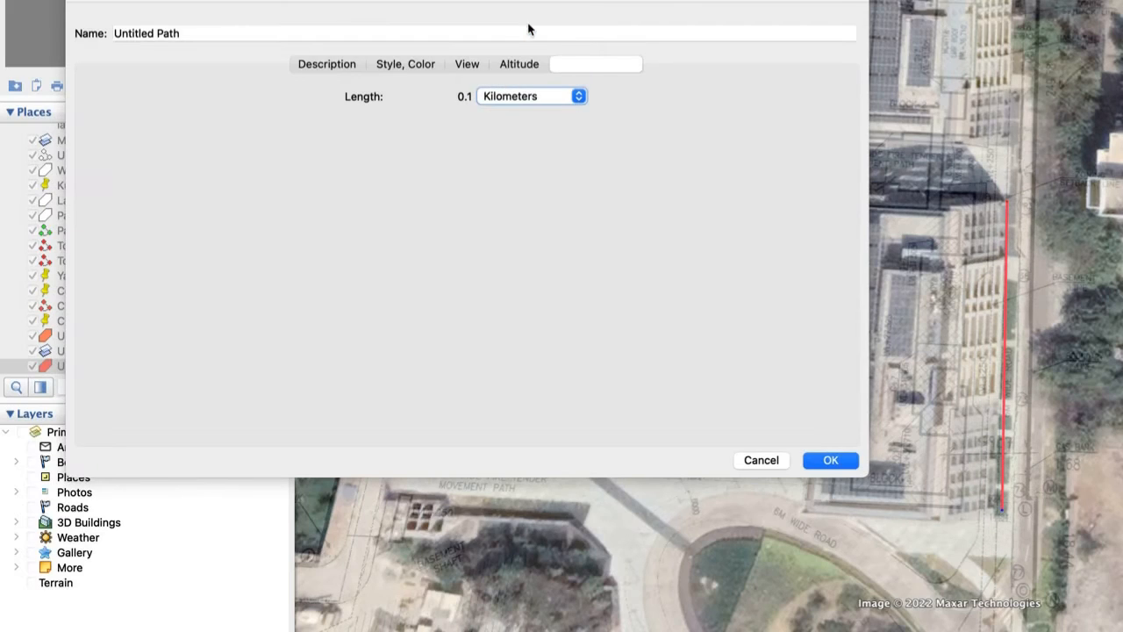
left_click(532, 92)
left_click(524, 83)
left_click(520, 100)
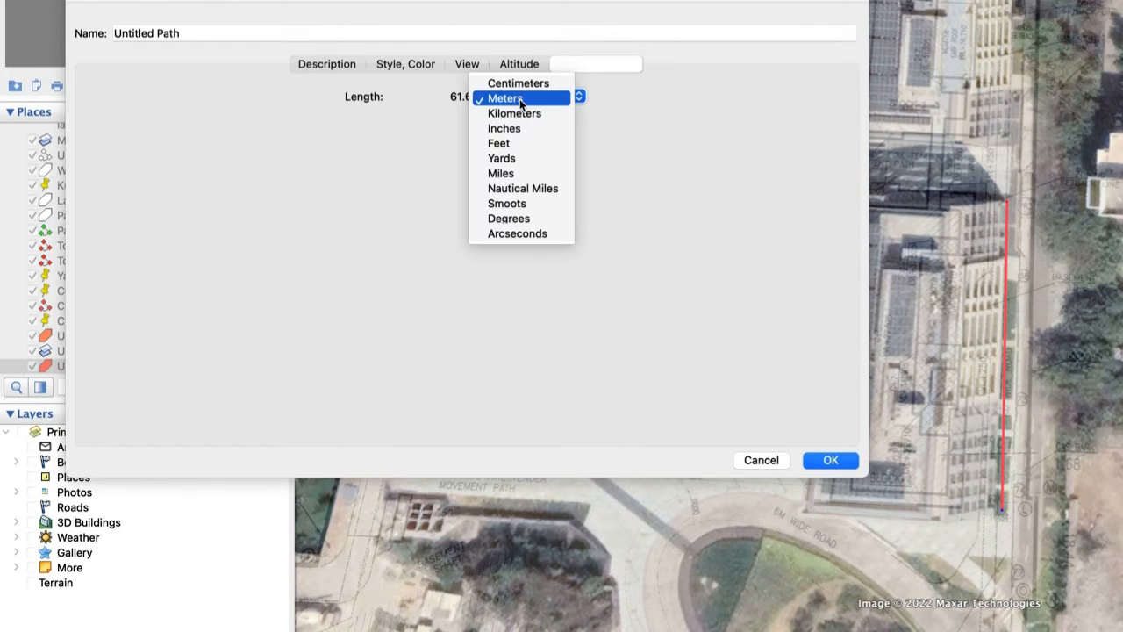
left_click(518, 85)
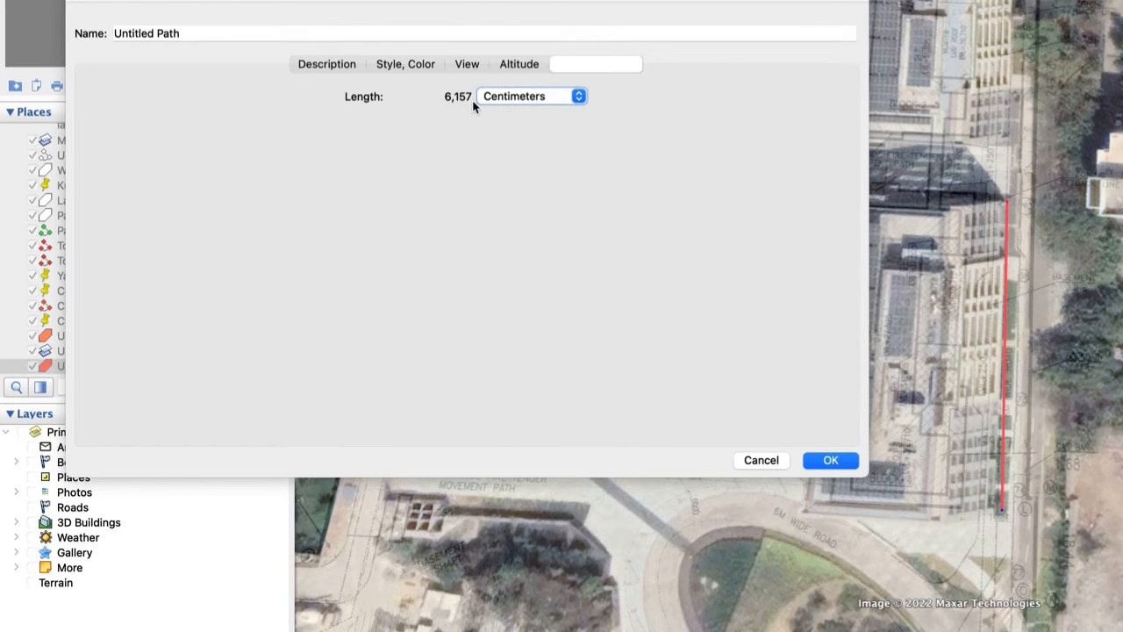
left_click(509, 98)
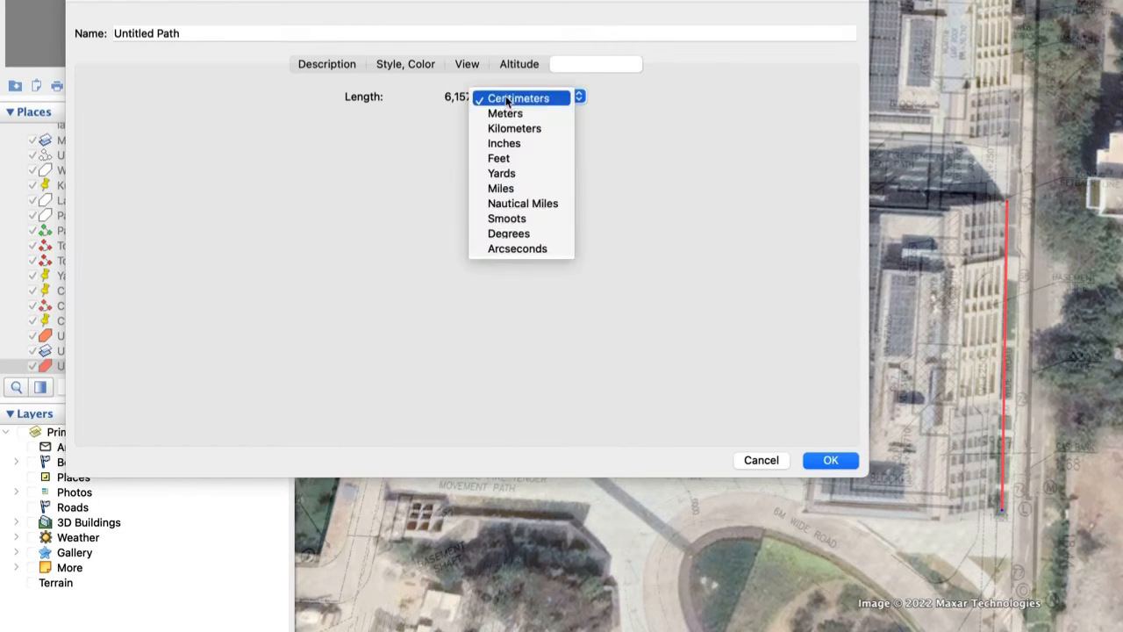
left_click(500, 158)
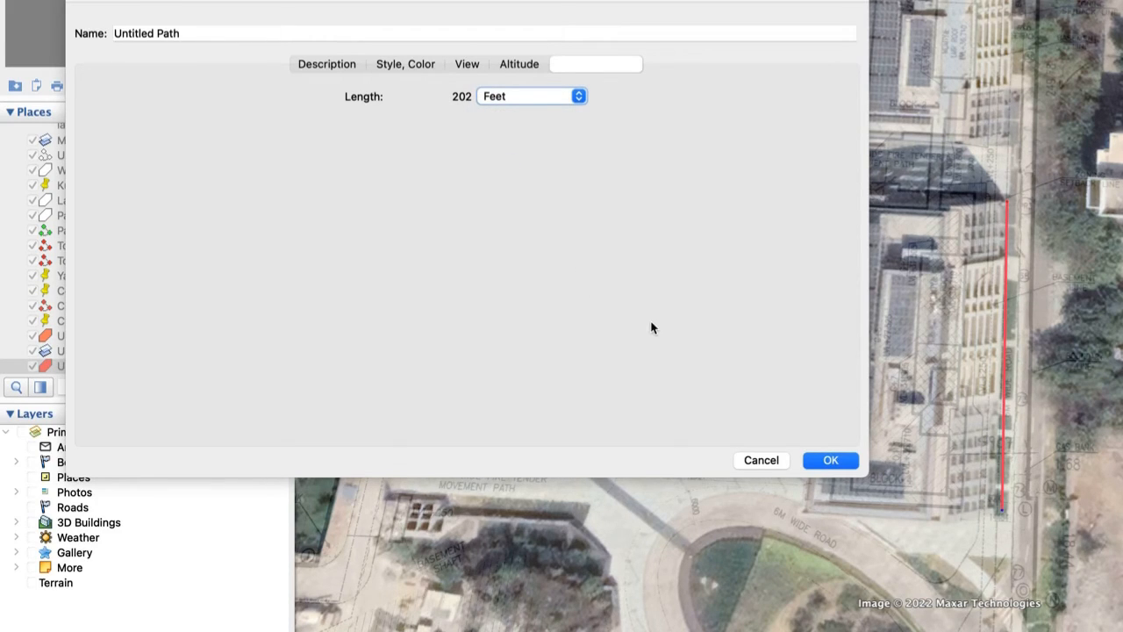